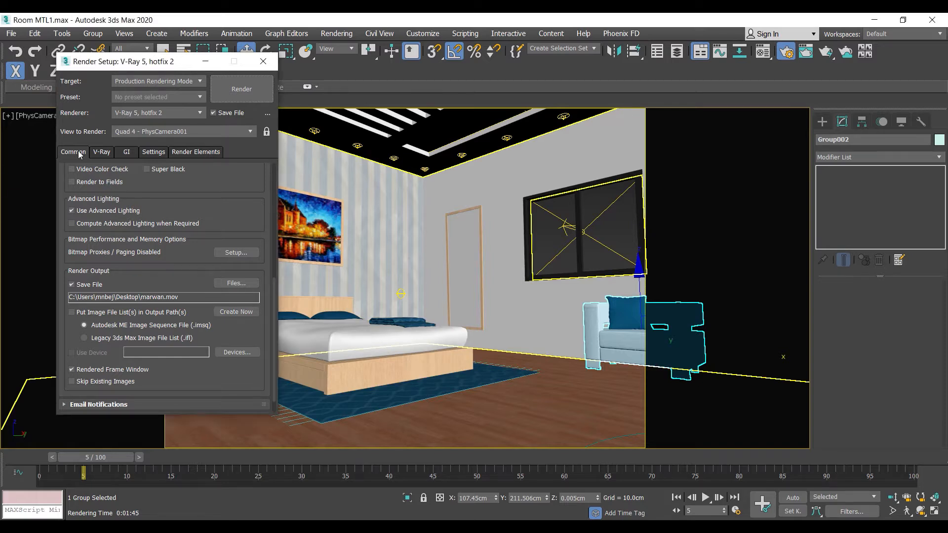
- Review the common render parameters, from time output and output size down to the render output file path
{"action": "scroll", "coordinate": [103, 283], "scroll_direction": "up", "scroll_amount": 10}
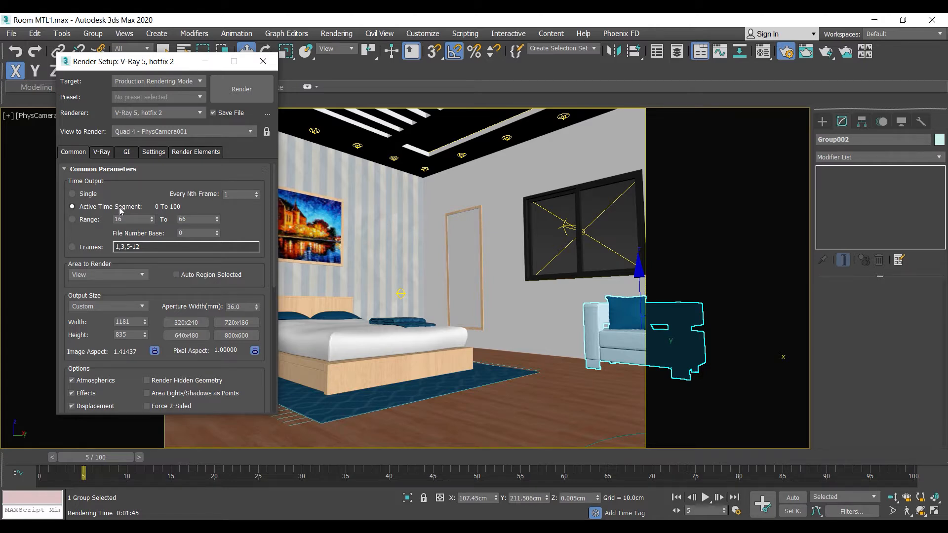
{"action": "scroll", "coordinate": [92, 237], "scroll_direction": "down", "scroll_amount": 3}
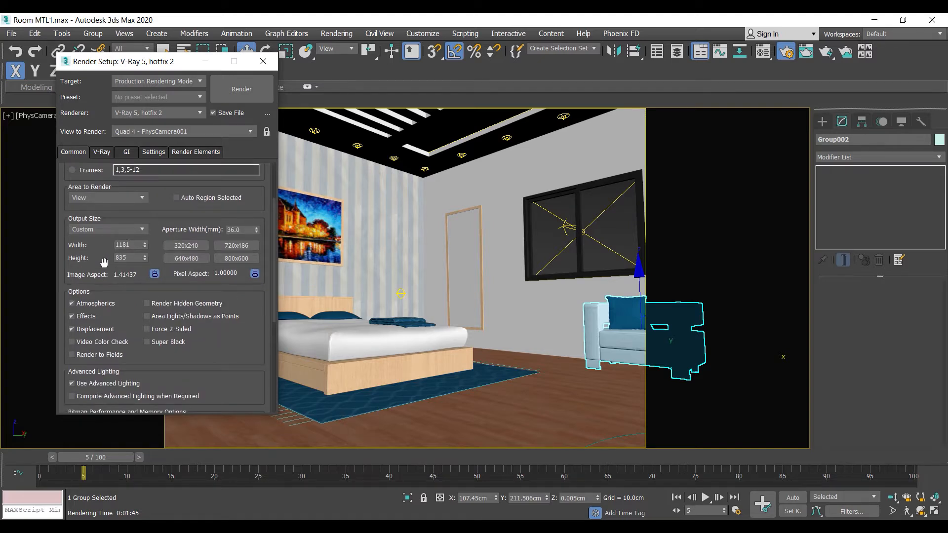
{"action": "scroll", "coordinate": [101, 264], "scroll_direction": "down", "scroll_amount": 8}
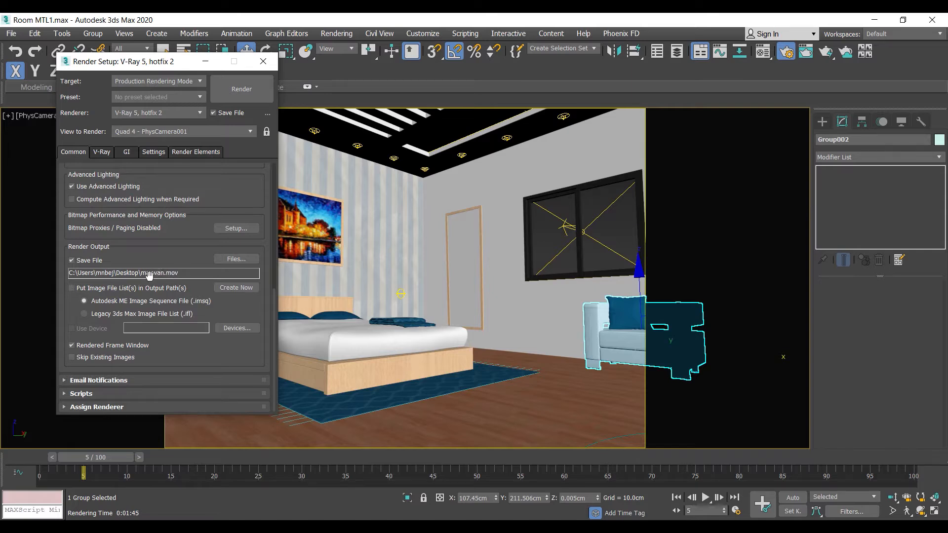
{"action": "scroll", "coordinate": [167, 247], "scroll_direction": "up", "scroll_amount": 2}
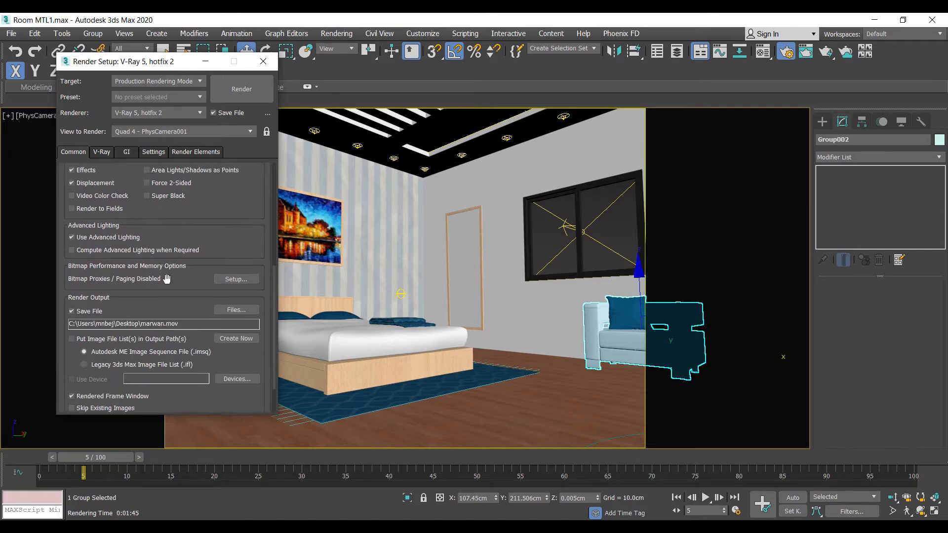
{"action": "scroll", "coordinate": [182, 224], "scroll_direction": "up", "scroll_amount": 4}
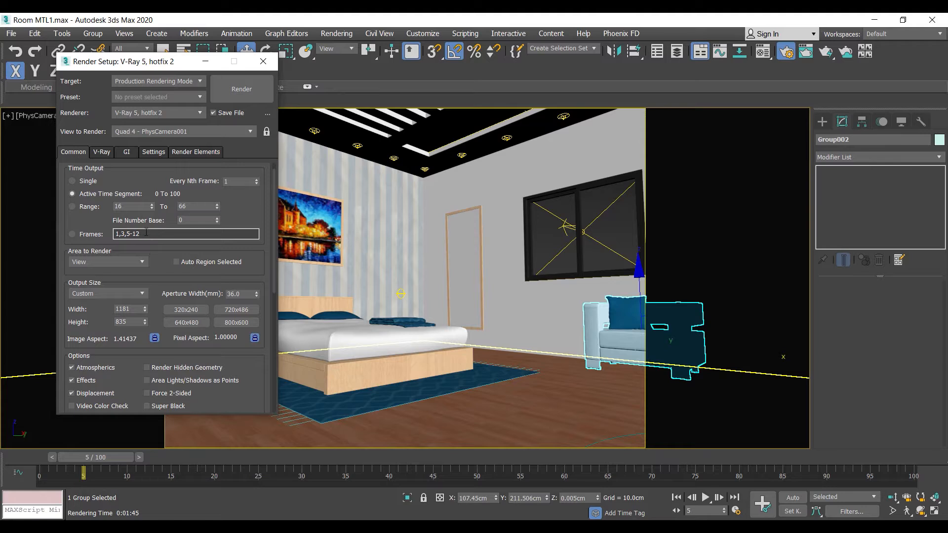
{"action": "scroll", "coordinate": [88, 240], "scroll_direction": "up", "scroll_amount": 2}
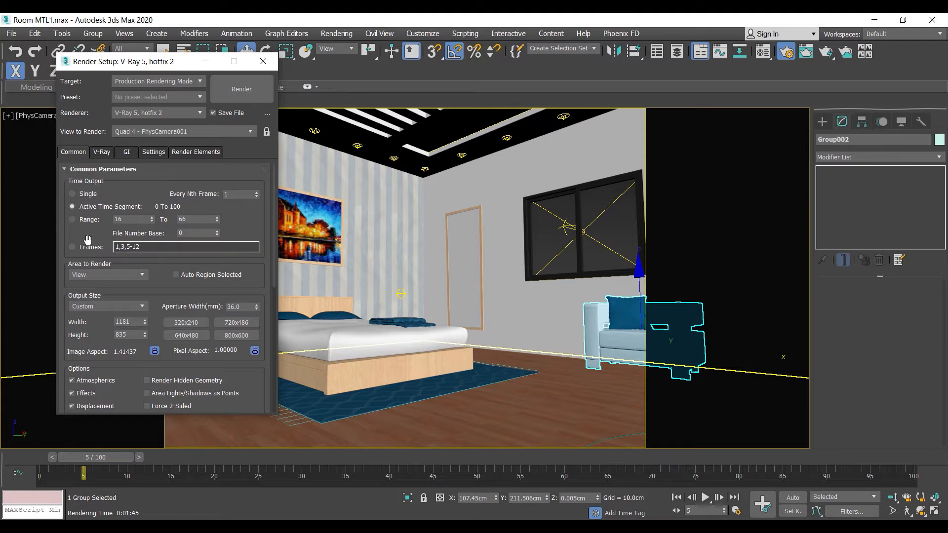
- Set the V-Ray image sampler type to Progressive
{"action": "left_click", "coordinate": [102, 153]}
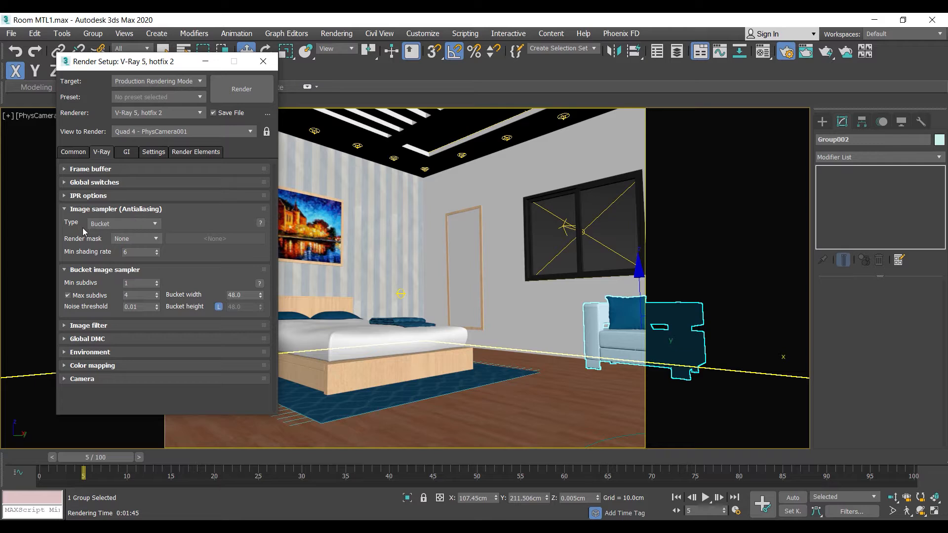
{"action": "mouse_move", "coordinate": [98, 226]}
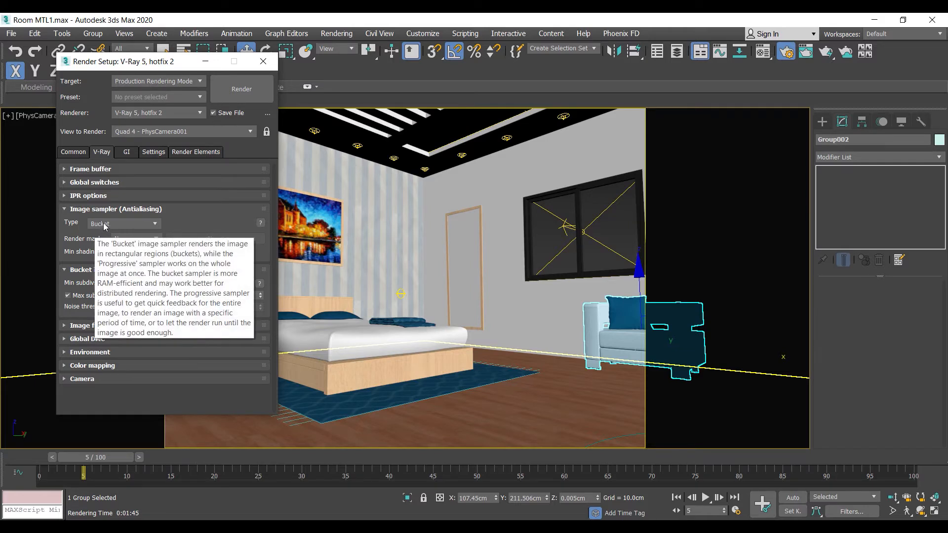
{"action": "left_click", "coordinate": [108, 225]}
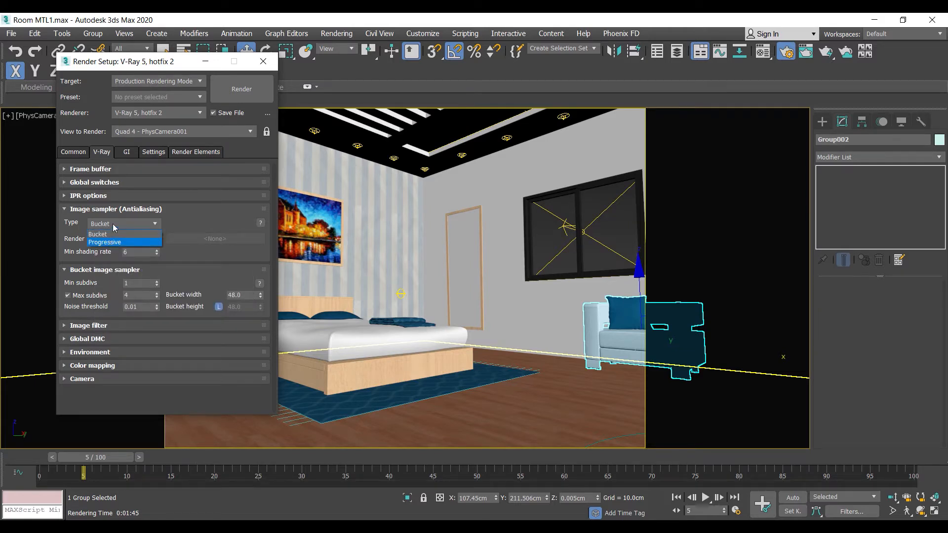
{"action": "left_click", "coordinate": [188, 215]}
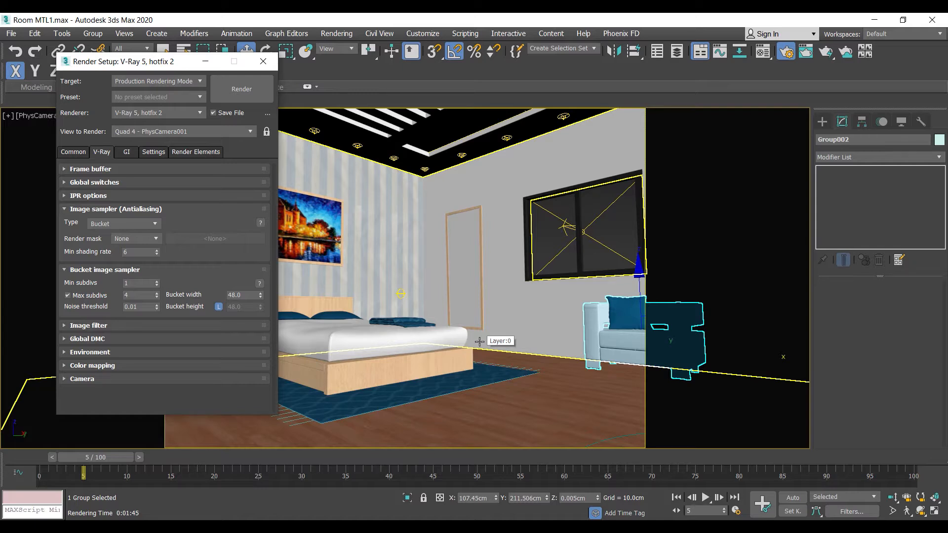
{"action": "left_click", "coordinate": [115, 226]}
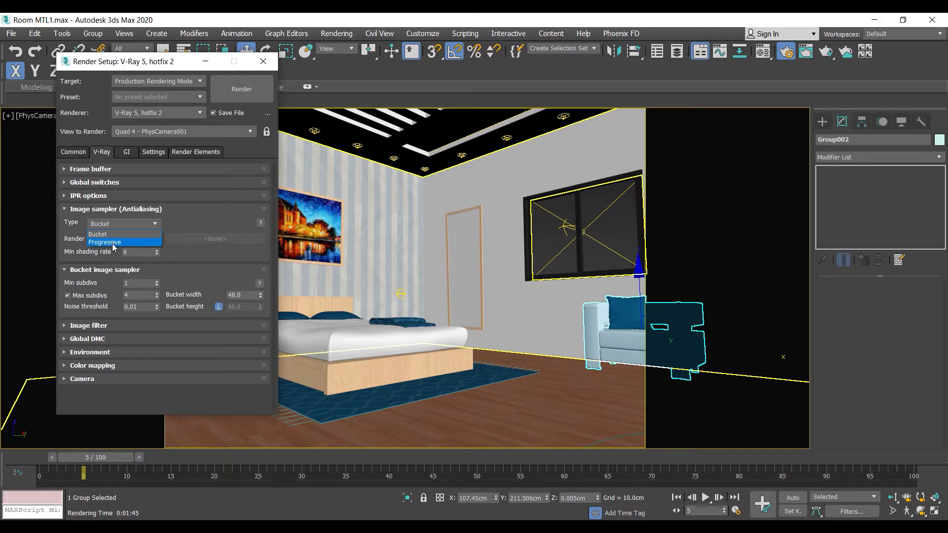
{"action": "left_click", "coordinate": [113, 242]}
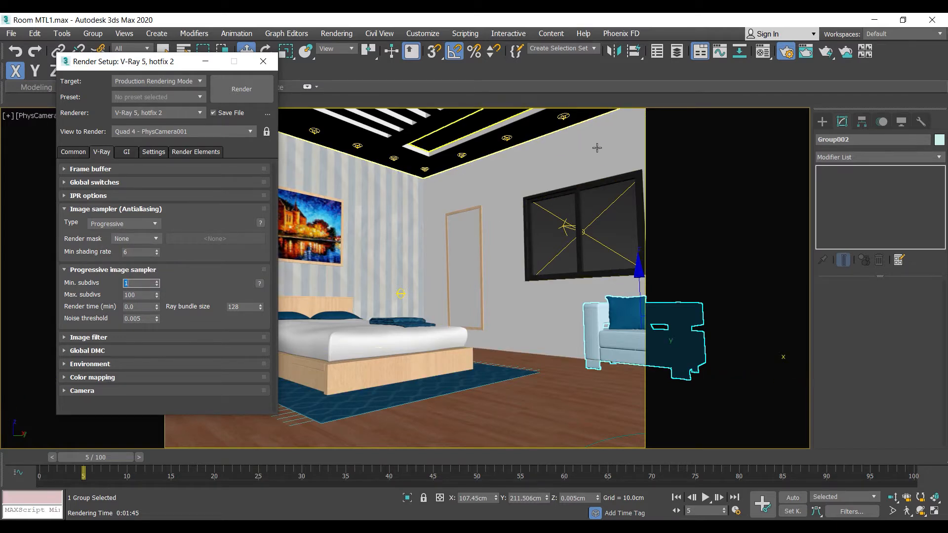
- Set the render time output to Single in the common parameters
{"action": "left_click", "coordinate": [806, 52]}
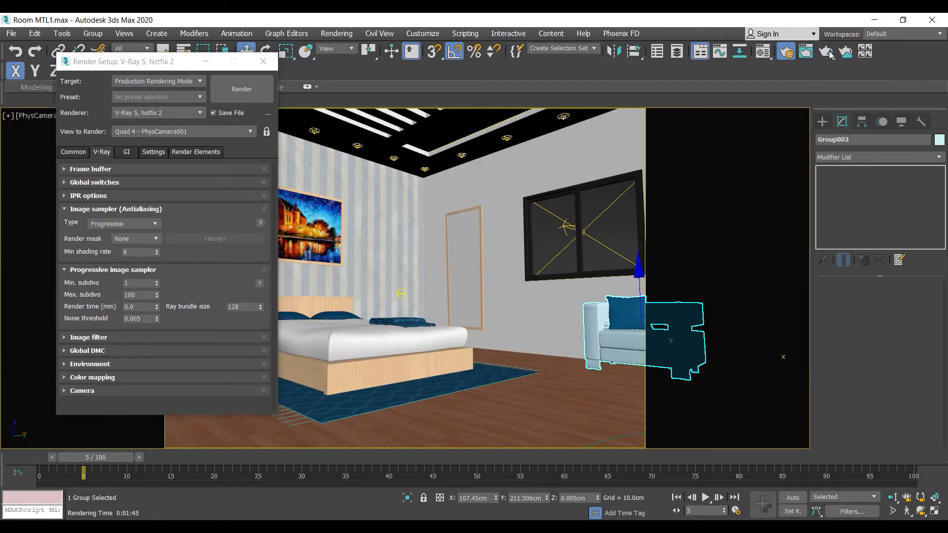
{"action": "left_click", "coordinate": [441, 285]}
{"action": "left_click", "coordinate": [79, 153]}
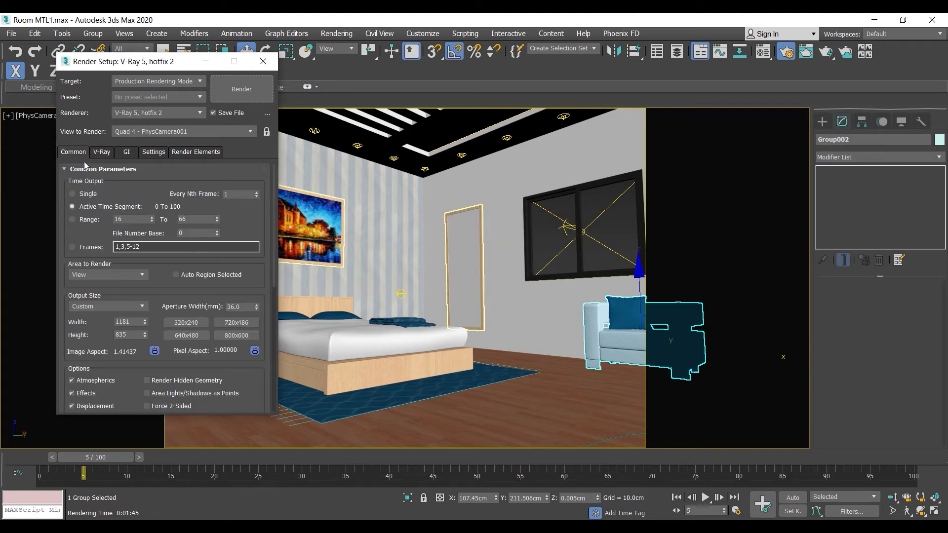
{"action": "left_click", "coordinate": [78, 194]}
{"action": "scroll", "coordinate": [85, 225], "scroll_direction": "down", "scroll_amount": 5}
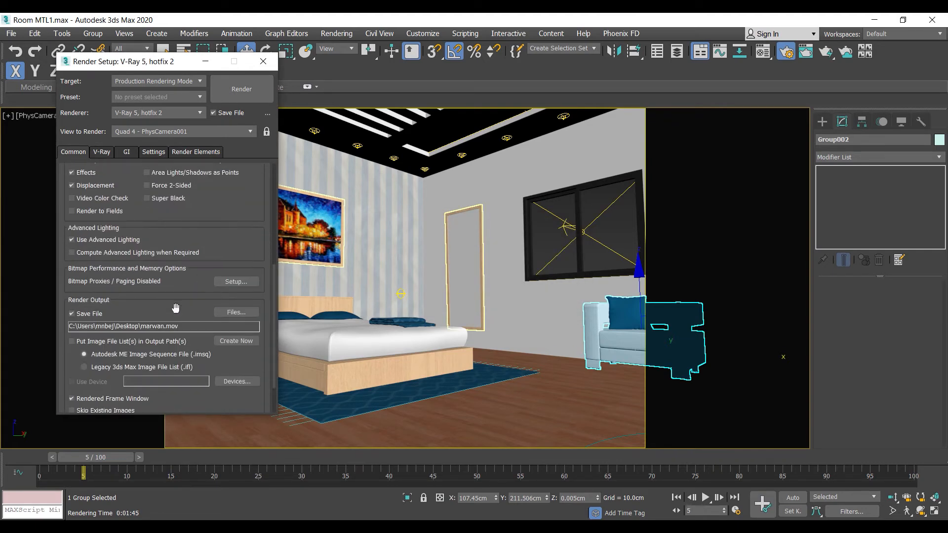
{"action": "scroll", "coordinate": [72, 253], "scroll_direction": "up", "scroll_amount": 5}
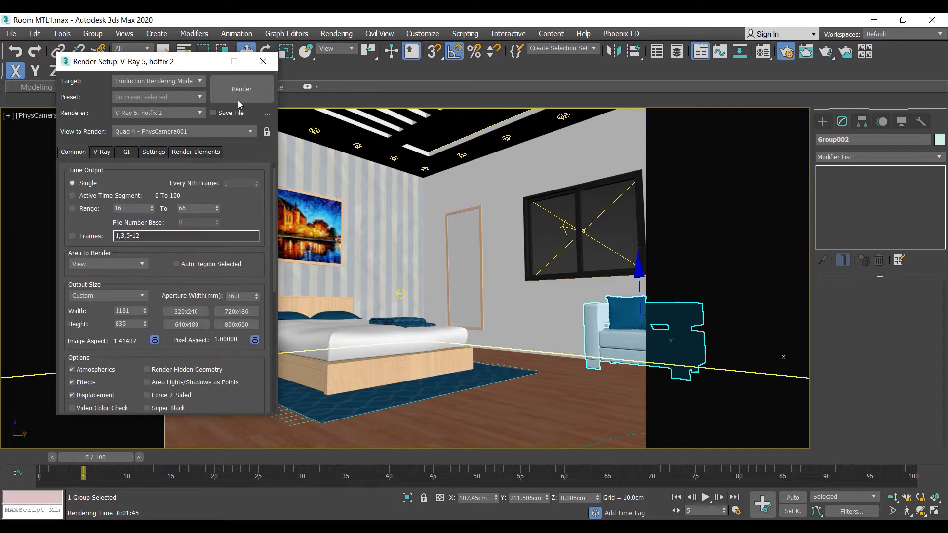
- Start a test render of the single frame with the Progressive sampler and cancel it during the light cache calculation
{"action": "left_click", "coordinate": [240, 96]}
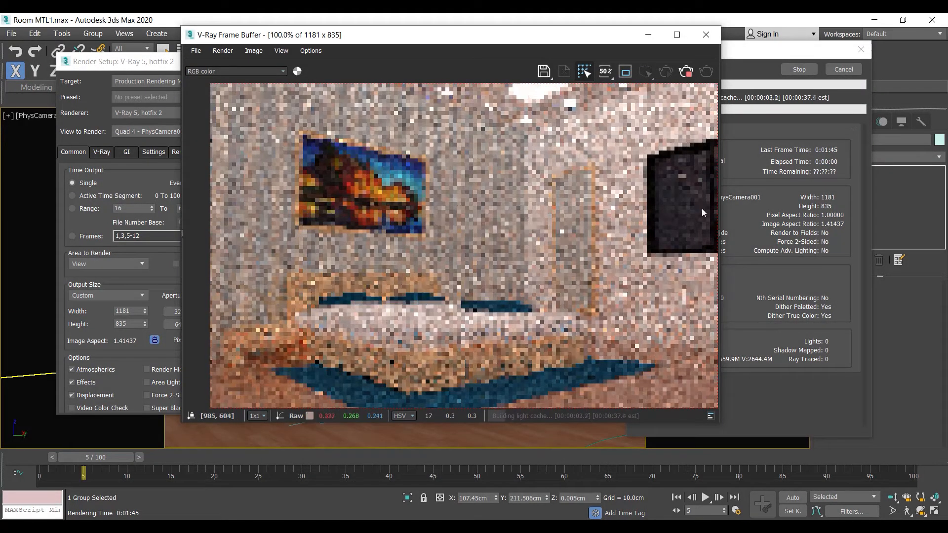
{"action": "left_click_drag", "start_coordinate": [738, 60], "coordinate": [779, 58]}
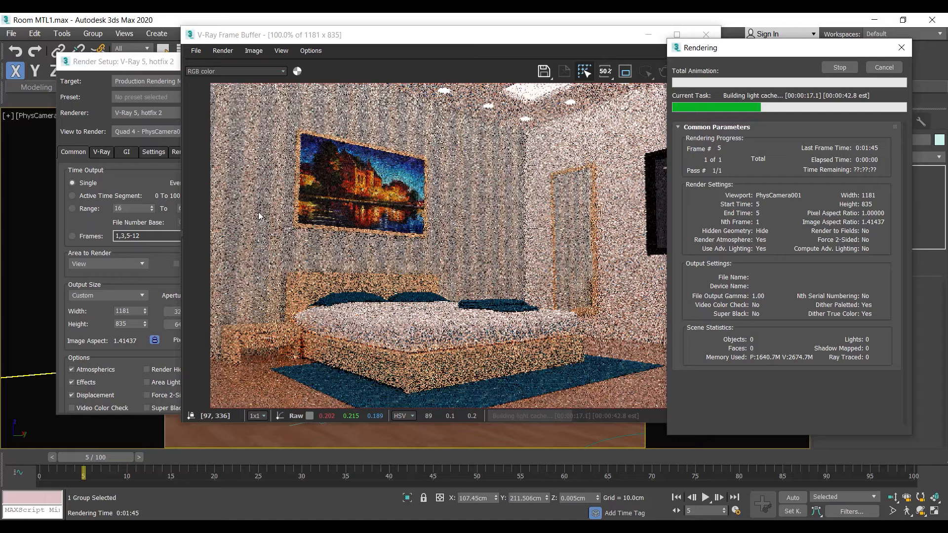
{"action": "left_click", "coordinate": [876, 67]}
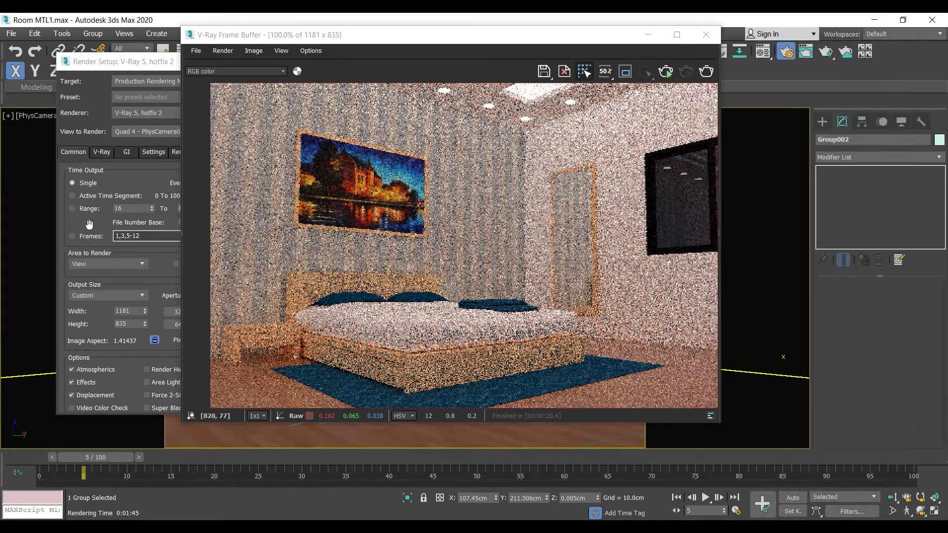
- Set the image sampler type to Bucket, start a render and cancel it during the light cache calculation
{"action": "left_click", "coordinate": [89, 225]}
{"action": "left_click", "coordinate": [105, 152]}
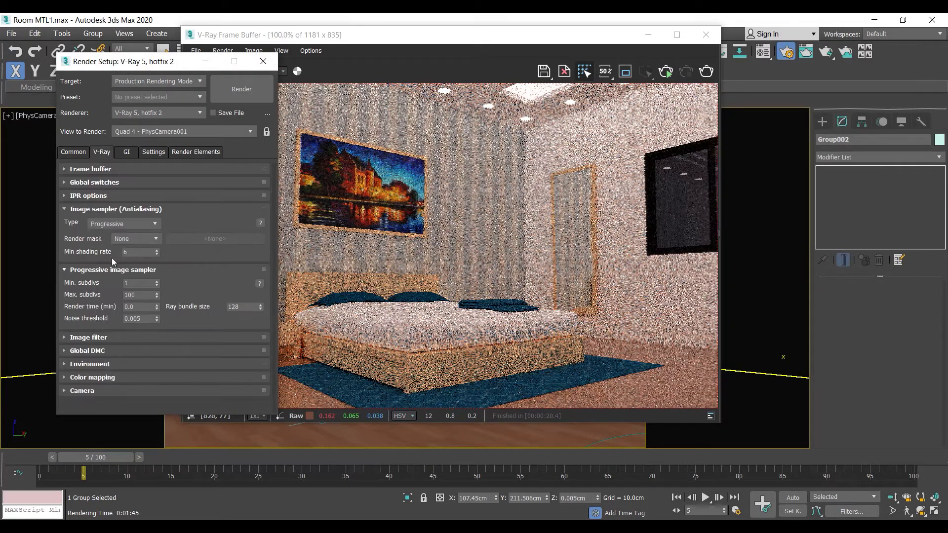
{"action": "left_click", "coordinate": [108, 227]}
{"action": "left_click", "coordinate": [106, 235]}
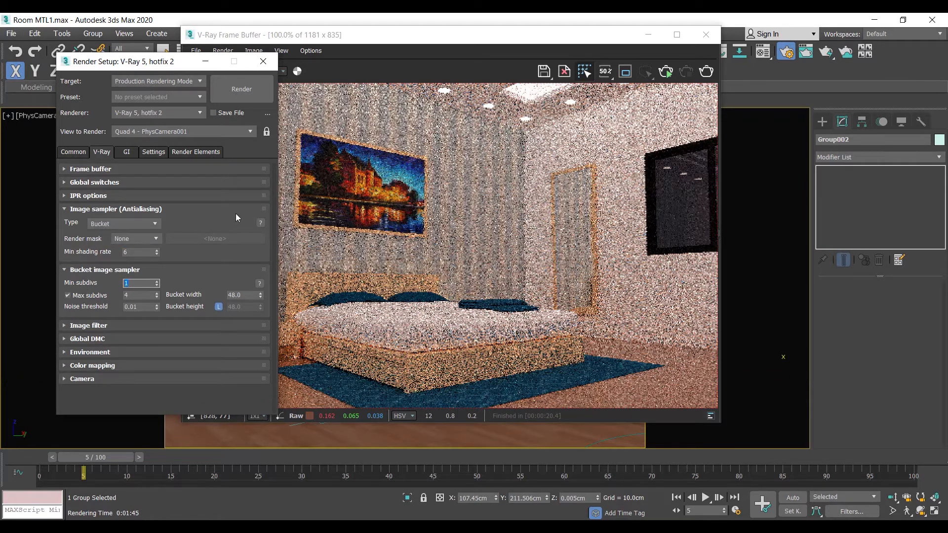
{"action": "left_click", "coordinate": [706, 71]}
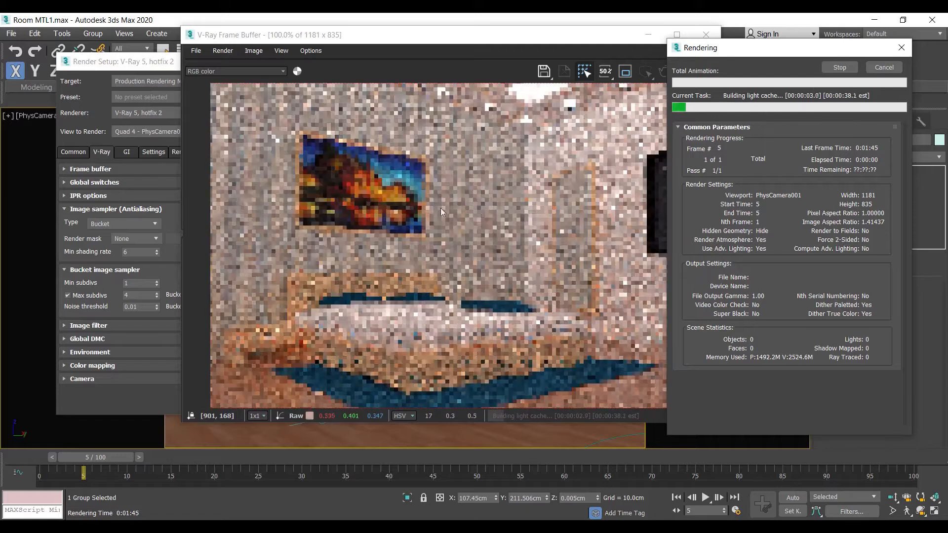
{"action": "left_click", "coordinate": [883, 67]}
- Set the light cache subdivs to 100 and expand the irradiance map settings
{"action": "left_click", "coordinate": [126, 152]}
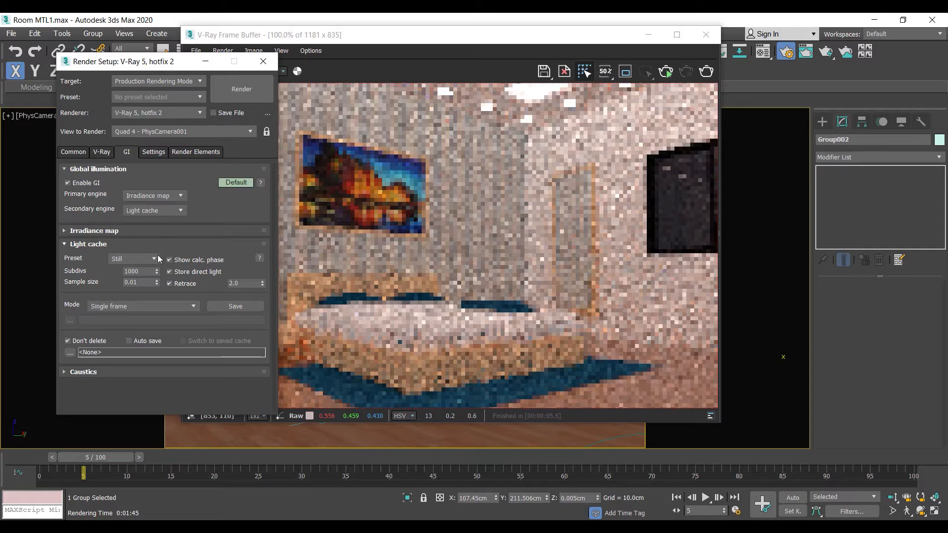
{"action": "type", "text": "100"}
{"action": "left_click", "coordinate": [147, 231]}
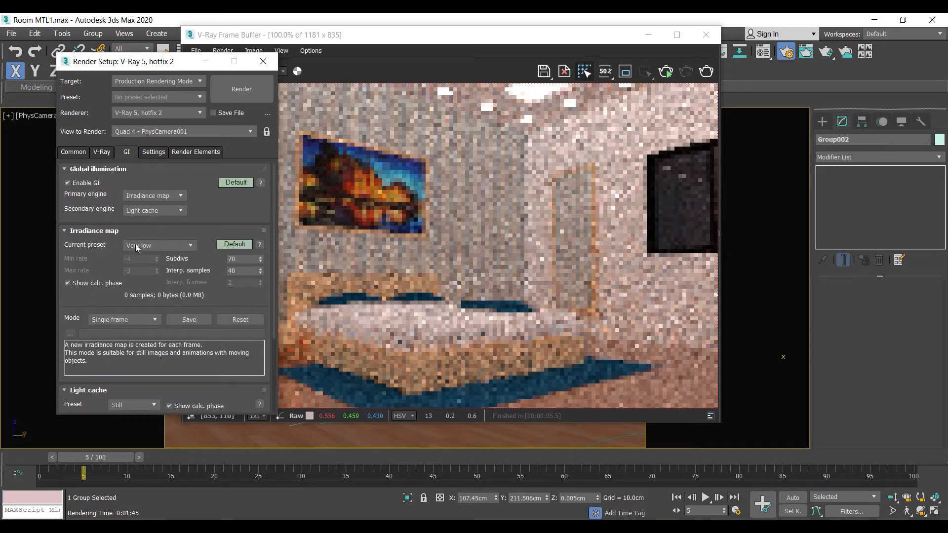
- Render the frame with the Bucket sampler and cancel it once the buckets are rendering the image
{"action": "left_click", "coordinate": [238, 91]}
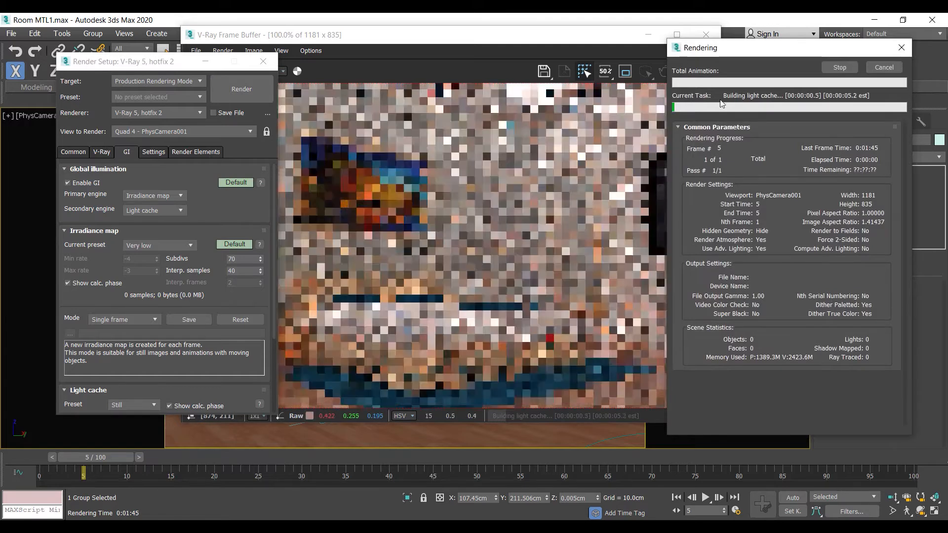
{"action": "left_click", "coordinate": [541, 39]}
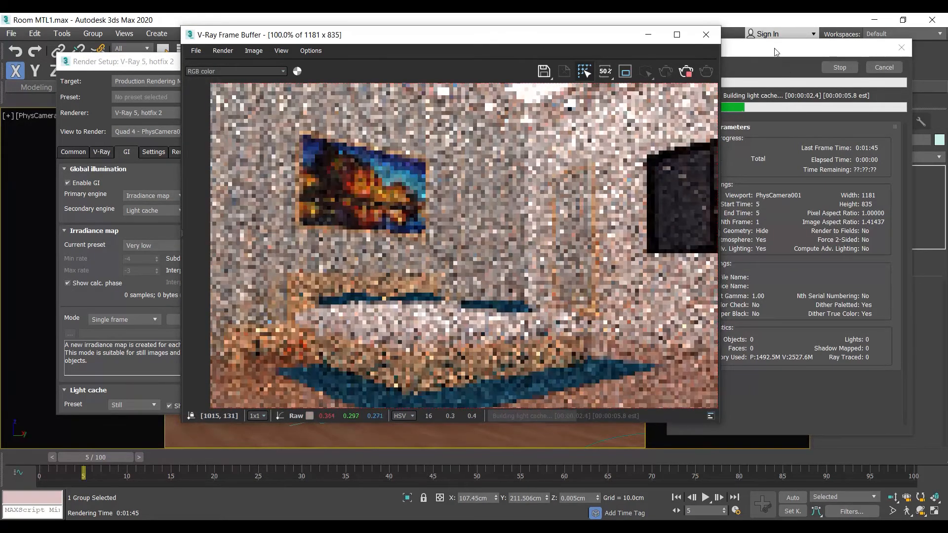
{"action": "left_click_drag", "start_coordinate": [773, 50], "coordinate": [801, 46]}
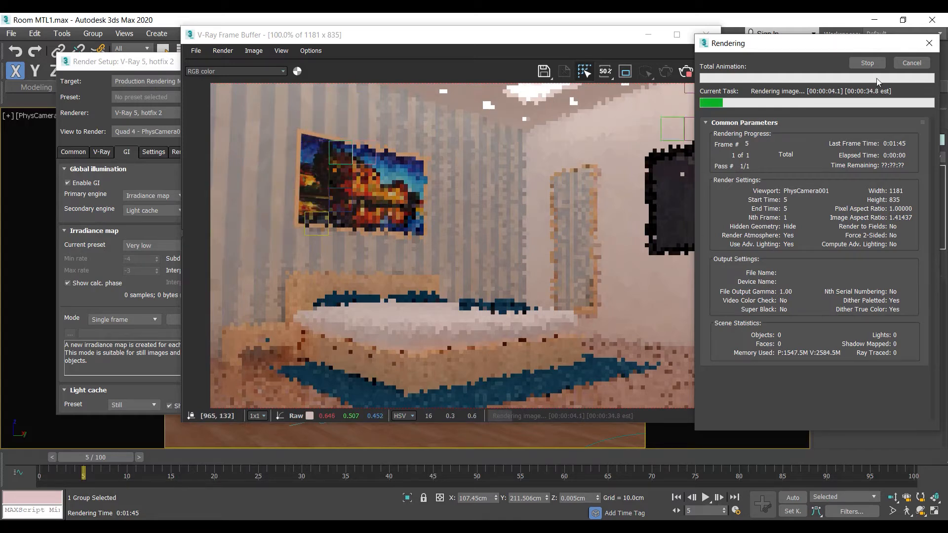
{"action": "left_click", "coordinate": [905, 64]}
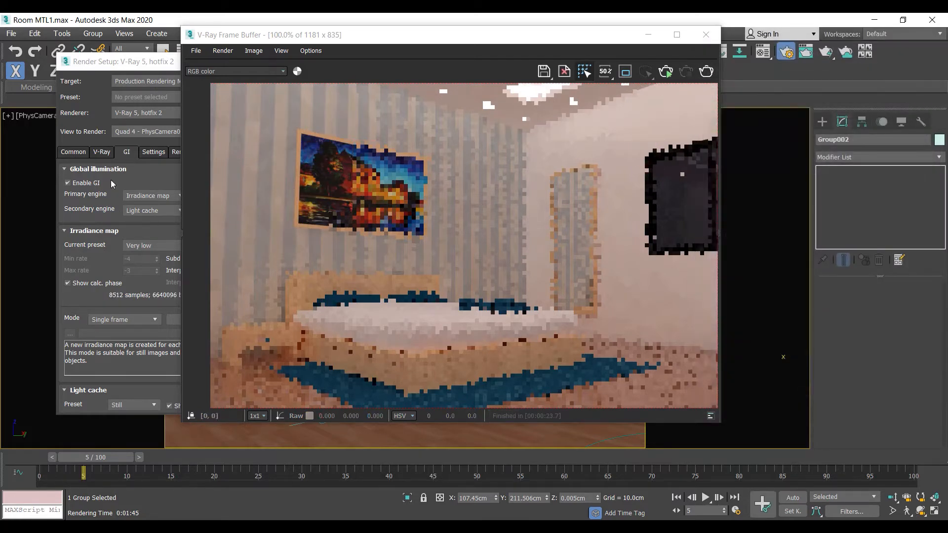
- Change the image sampler type from Bucket to Progressive and render the bedroom frame
{"action": "left_click", "coordinate": [101, 153]}
{"action": "left_click", "coordinate": [111, 226]}
{"action": "left_click", "coordinate": [113, 245]}
{"action": "left_click", "coordinate": [241, 89]}
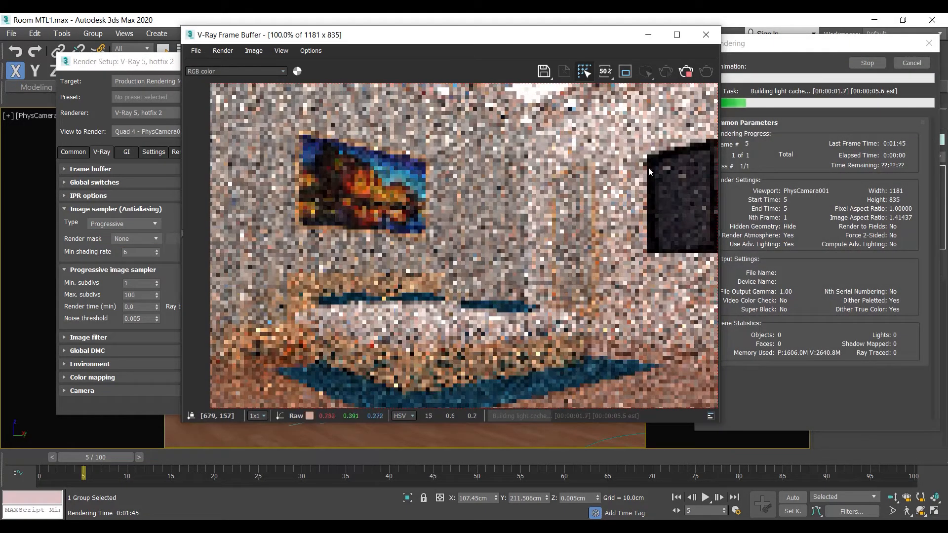
{"action": "left_click", "coordinate": [786, 53]}
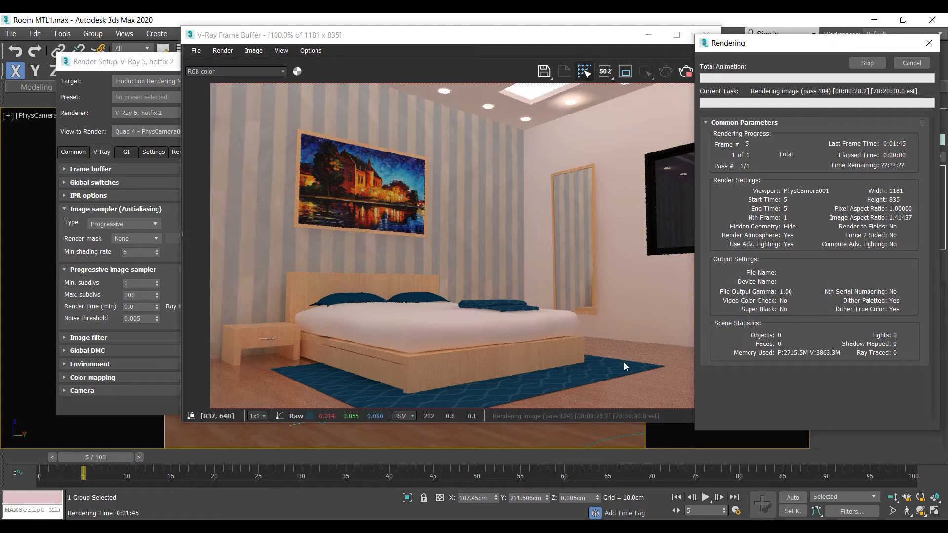
- Inspect the noise on the floor and around the rug in the progressive render, as well as the whole image
{"action": "scroll", "coordinate": [623, 363], "scroll_direction": "up", "scroll_amount": 2}
{"action": "scroll", "coordinate": [623, 362], "scroll_direction": "up", "scroll_amount": 1}
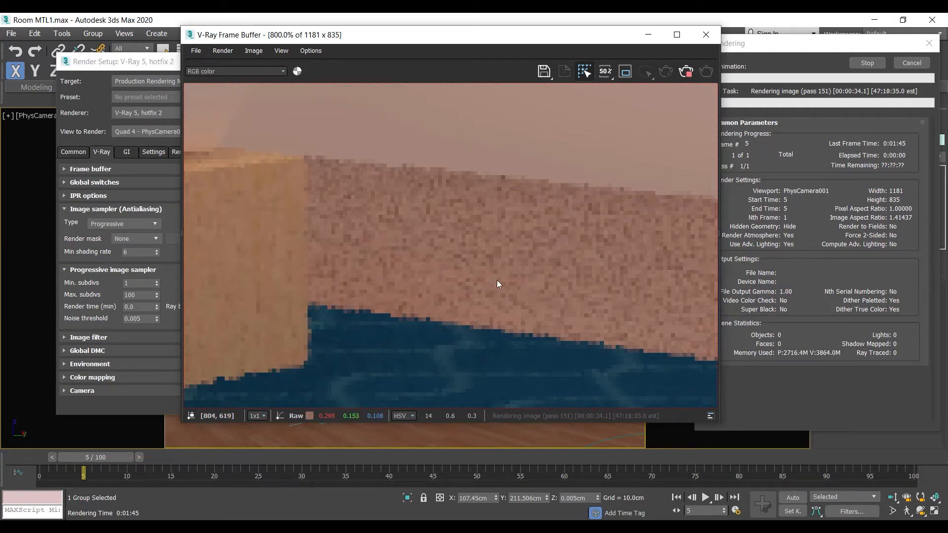
{"action": "scroll", "coordinate": [523, 277], "scroll_direction": "down", "scroll_amount": 3}
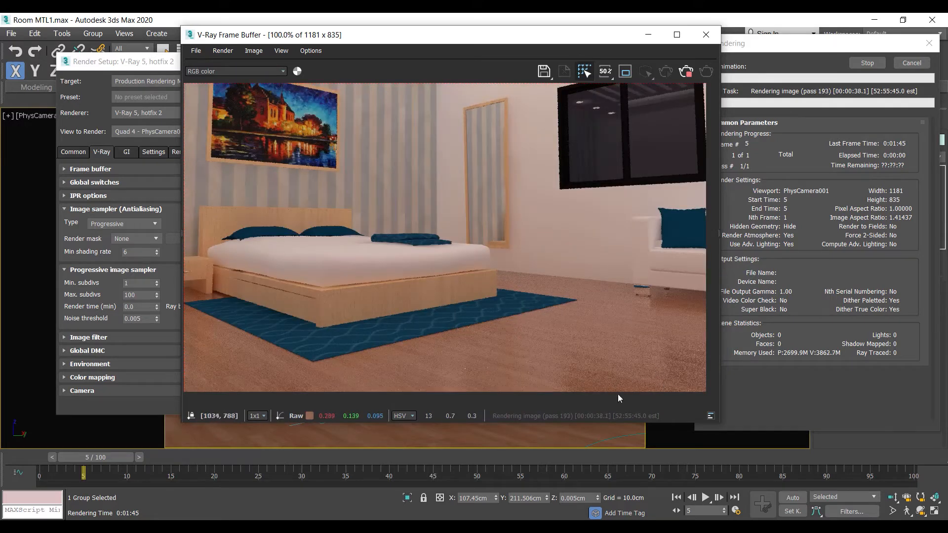
{"action": "scroll", "coordinate": [659, 375], "scroll_direction": "up", "scroll_amount": 1}
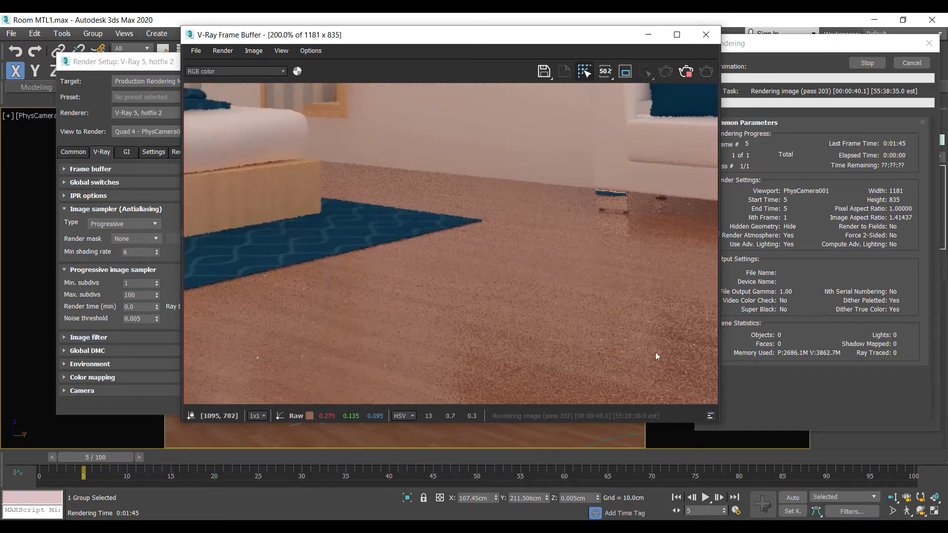
{"action": "scroll", "coordinate": [655, 352], "scroll_direction": "down", "scroll_amount": 1}
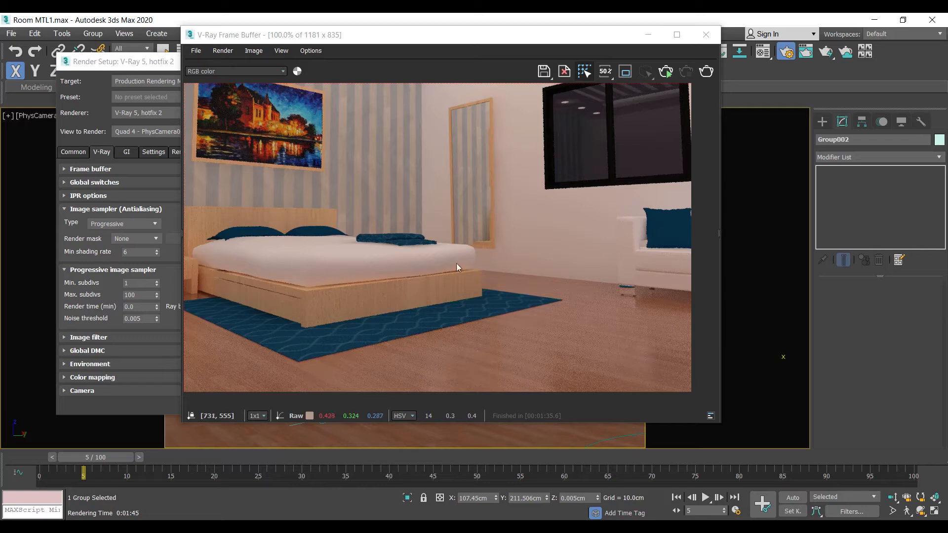
{"action": "scroll", "coordinate": [448, 269], "scroll_direction": "down", "scroll_amount": 2}
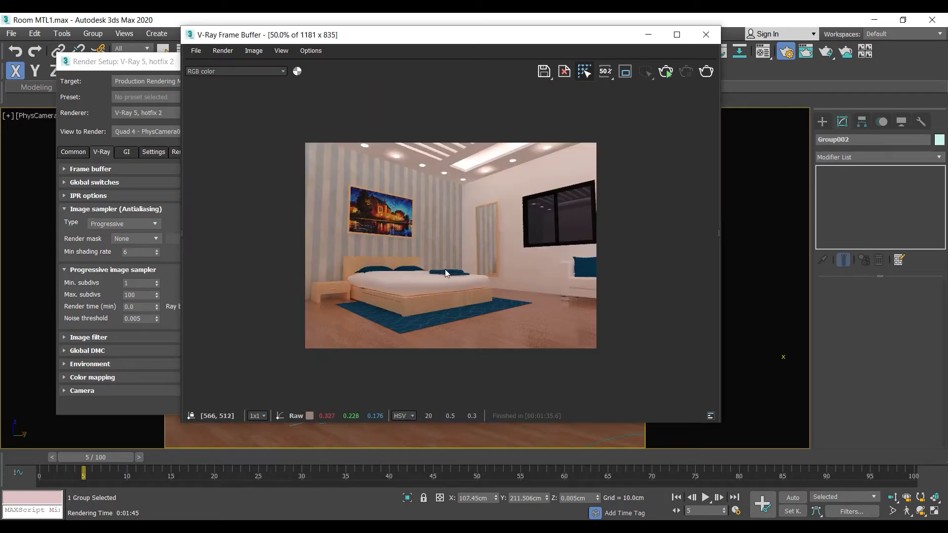
- Close the finished render and compare the Bucket and Progressive image sampler settings, ending on Progressive
{"action": "left_click", "coordinate": [706, 34]}
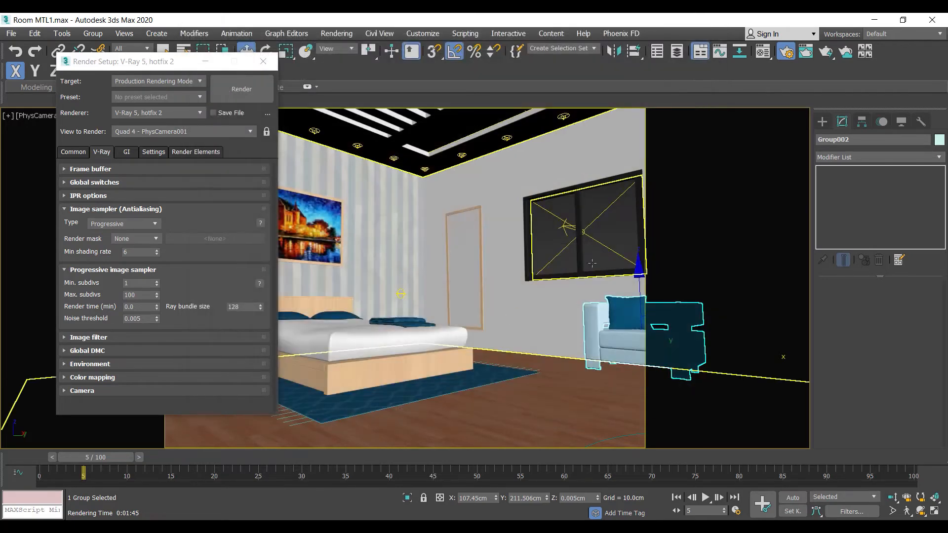
{"action": "left_click", "coordinate": [102, 225]}
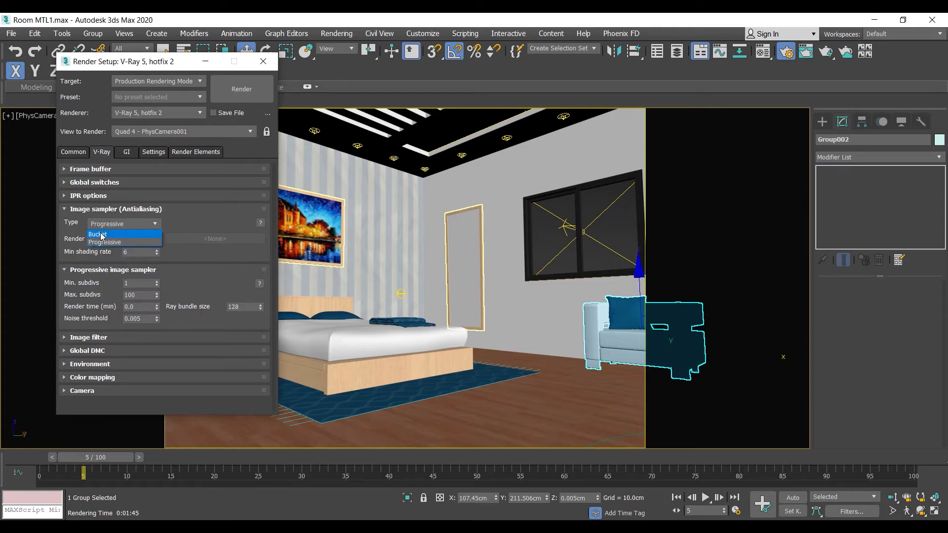
{"action": "left_click", "coordinate": [191, 224]}
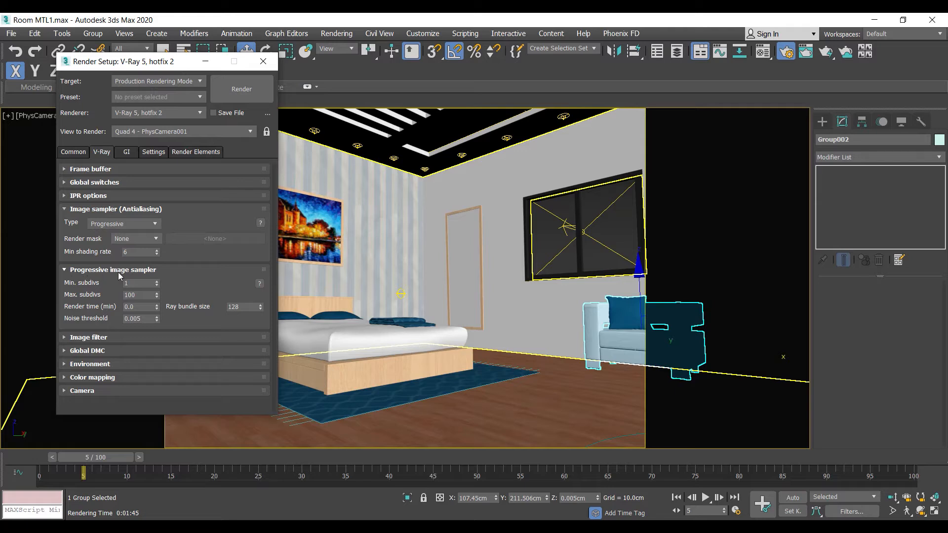
{"action": "left_click", "coordinate": [131, 224]}
{"action": "left_click", "coordinate": [104, 235]}
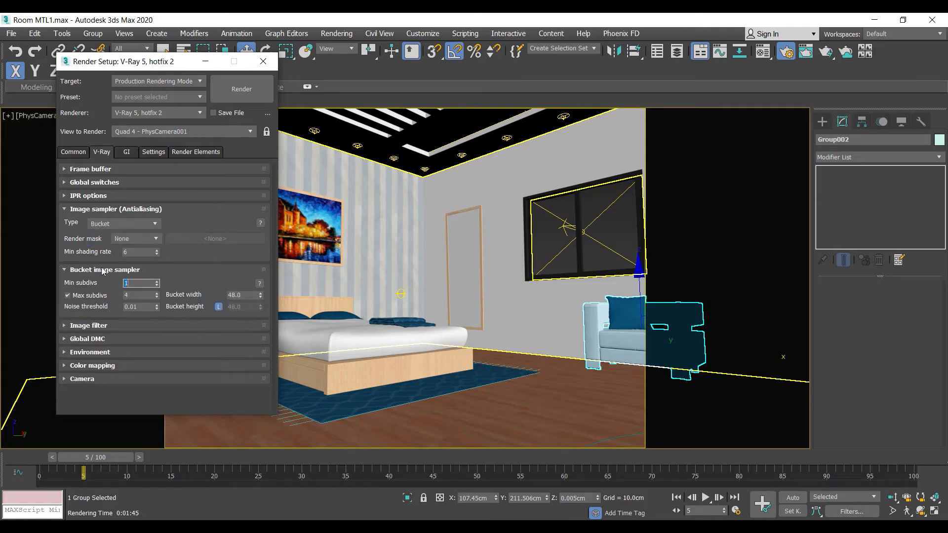
{"action": "left_click", "coordinate": [131, 224]}
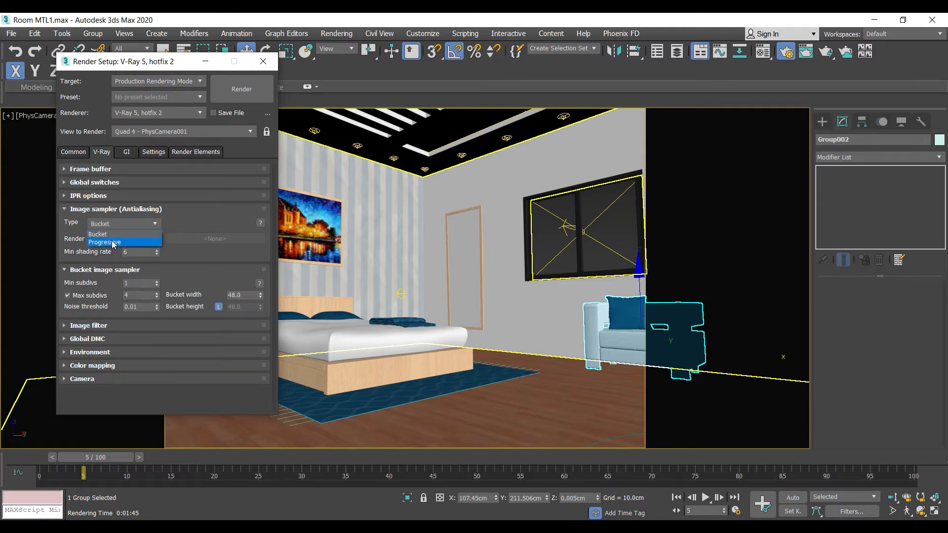
{"action": "left_click", "coordinate": [106, 242]}
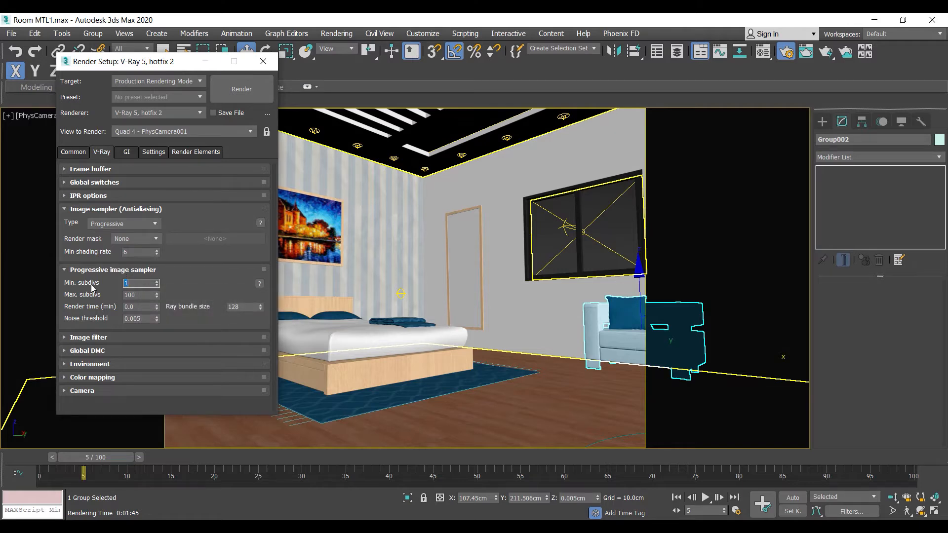
- Try limiting the progressive sampler's render time to 1 and 5 minutes
{"action": "double_click", "coordinate": [127, 283]}
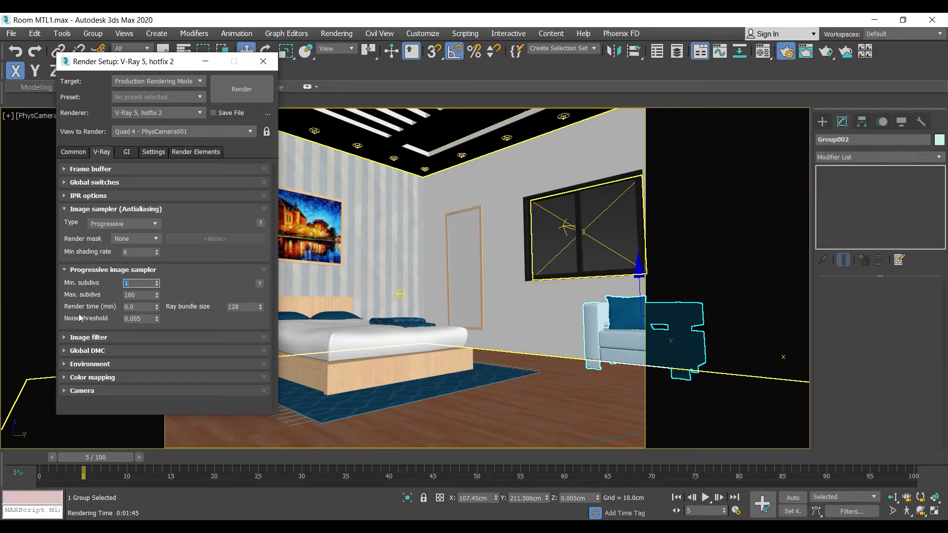
{"action": "key", "text": "Tab"}
{"action": "key", "text": "Tab"}
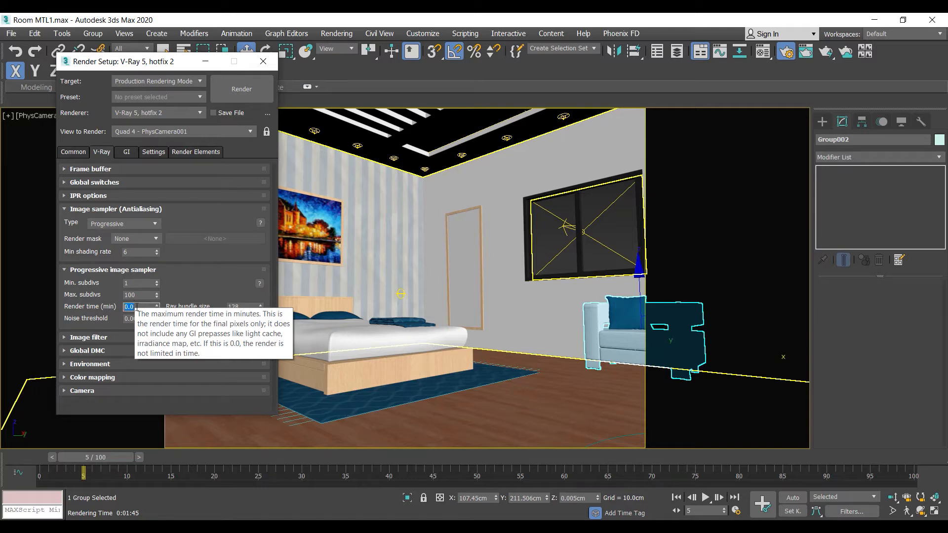
{"action": "left_click", "coordinate": [134, 306]}
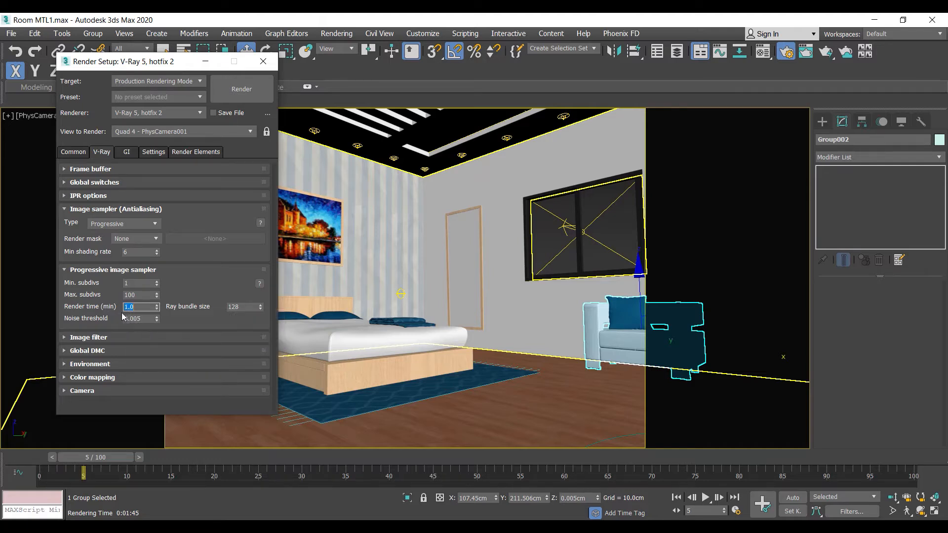
{"action": "type", "text": "5"}
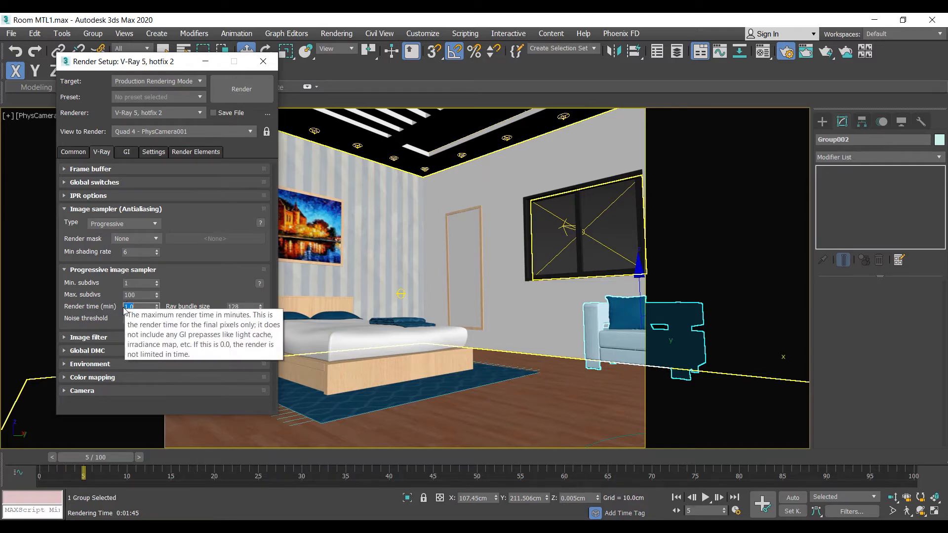
{"action": "key", "text": "Return"}
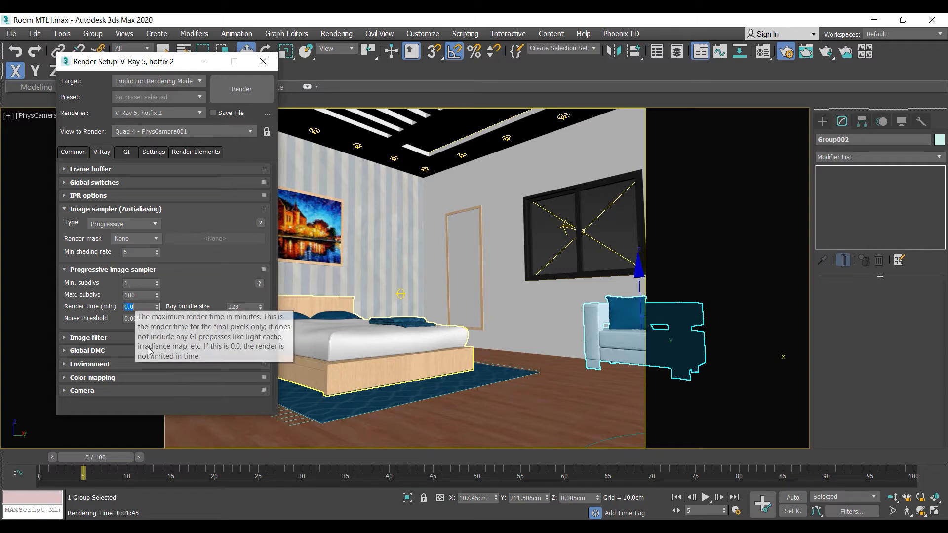
- Set the progressive sampler's noise threshold to 0.01 and its render time to 10 minutes
{"action": "left_click", "coordinate": [122, 319]}
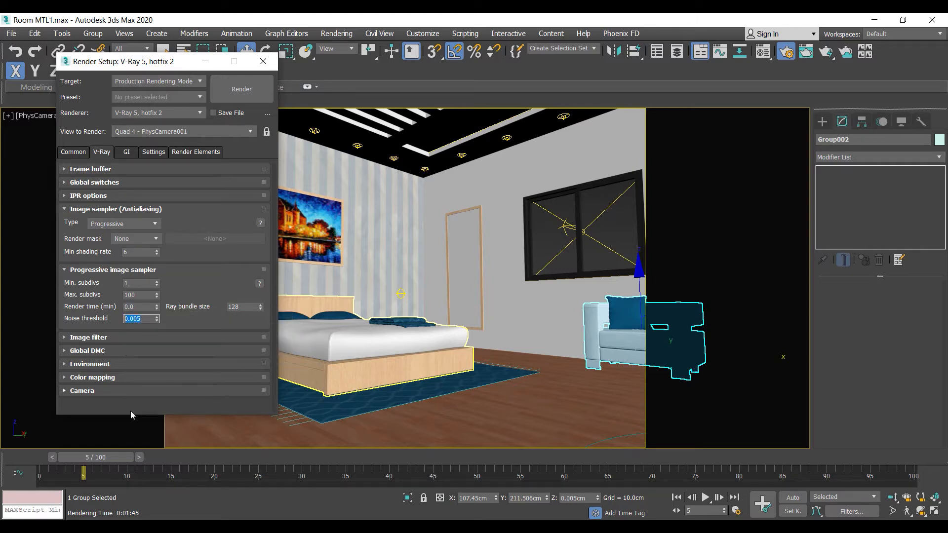
{"action": "left_click", "coordinate": [511, 196]}
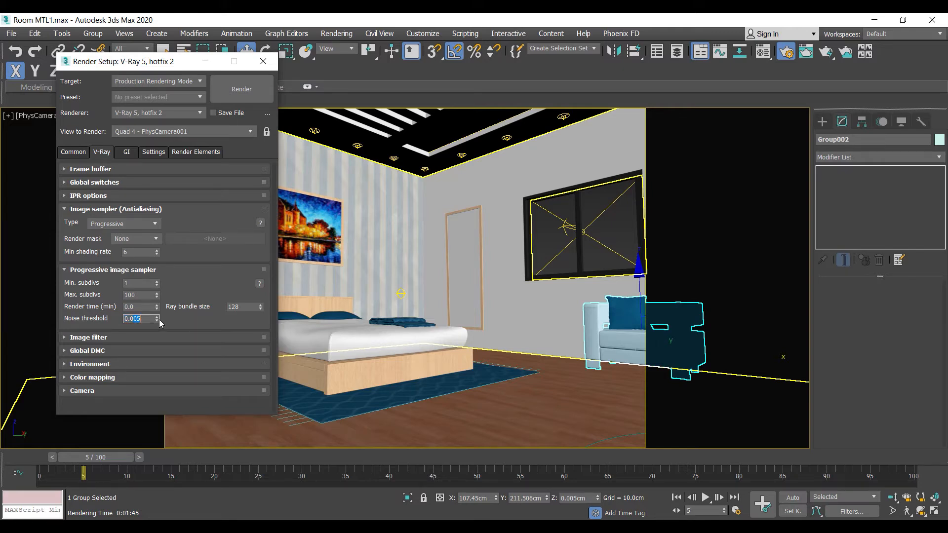
{"action": "type", "text": "0.01"}
{"action": "key", "text": "Return"}
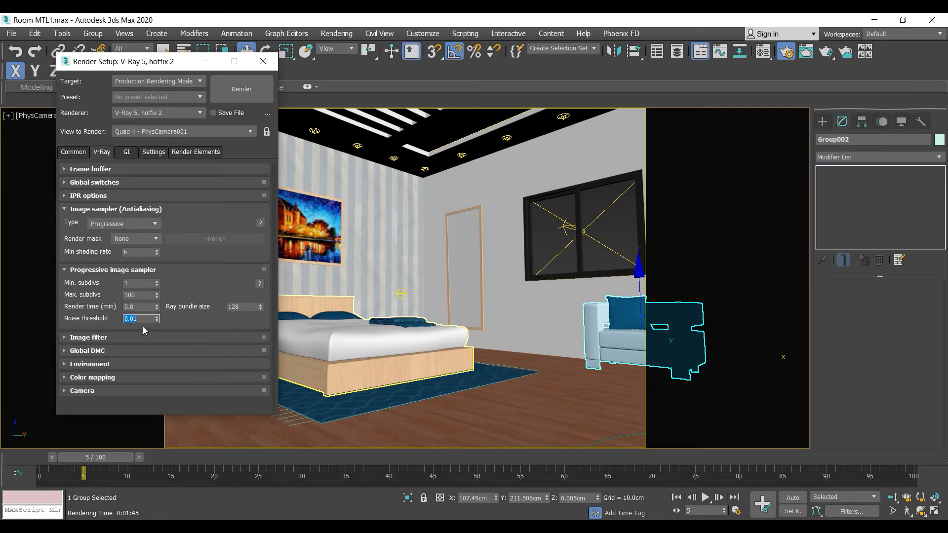
{"action": "left_click", "coordinate": [131, 306]}
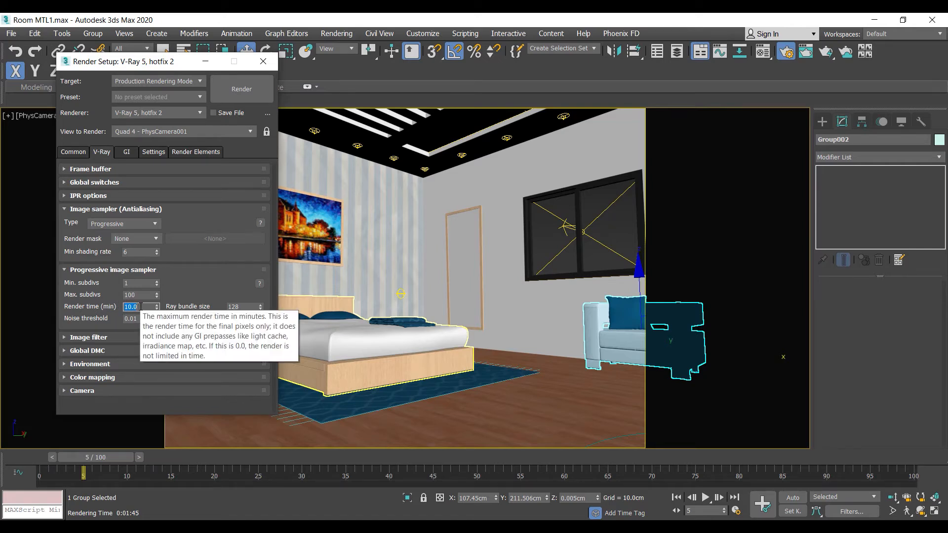
- Change the image sampler type to Bucket and set its max subdivs to 12
{"action": "left_click", "coordinate": [121, 224]}
{"action": "left_click", "coordinate": [98, 234]}
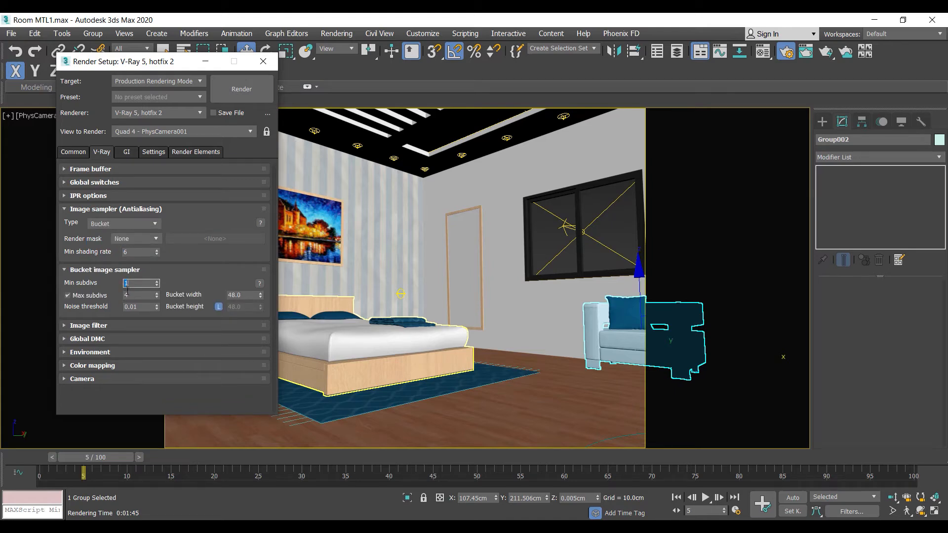
{"action": "mouse_move", "coordinate": [146, 292]}
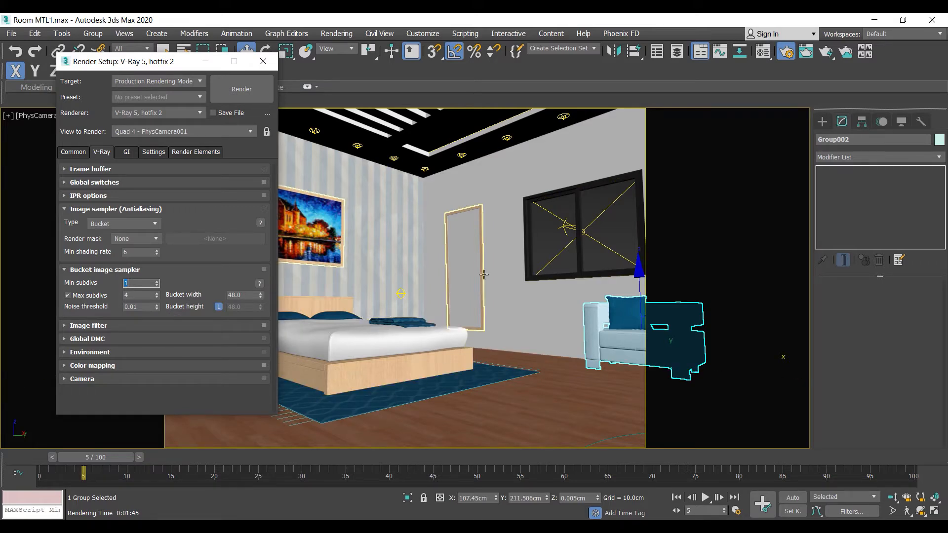
{"action": "double_click", "coordinate": [130, 295]}
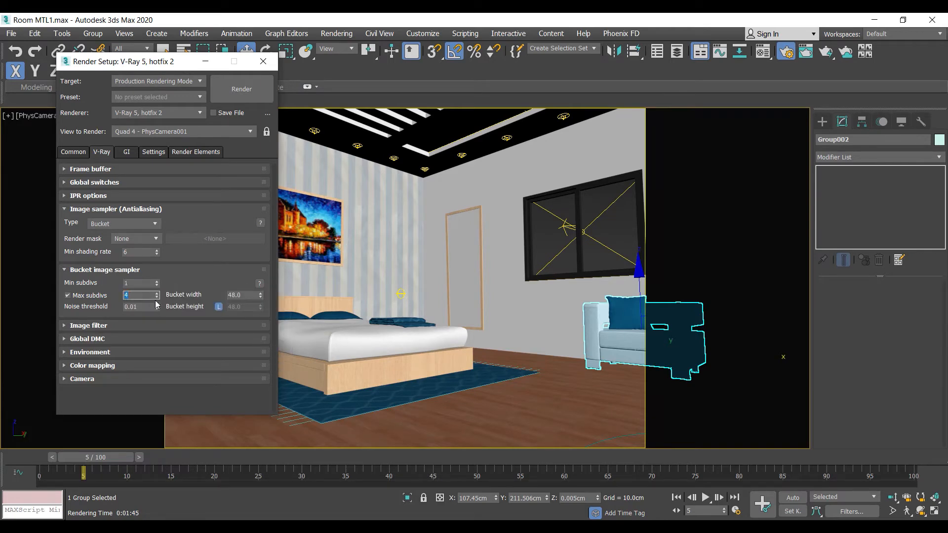
{"action": "type", "text": "24"}
{"action": "key", "text": "Tab"}
{"action": "left_click", "coordinate": [134, 296]}
- Switch the image sampler to Progressive and set its render time to 3 minutes and noise threshold to 0.005
{"action": "left_click", "coordinate": [108, 224]}
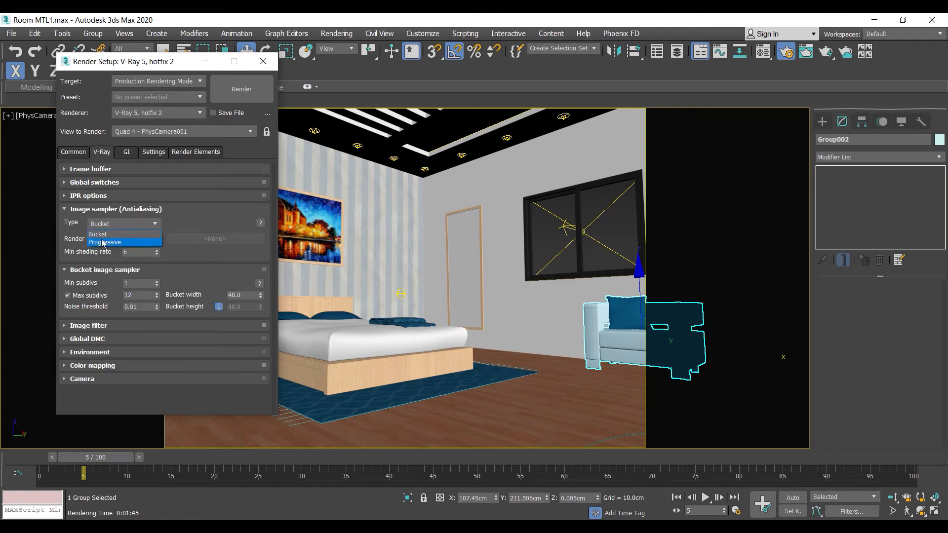
{"action": "left_click", "coordinate": [105, 242]}
{"action": "left_click", "coordinate": [141, 307]}
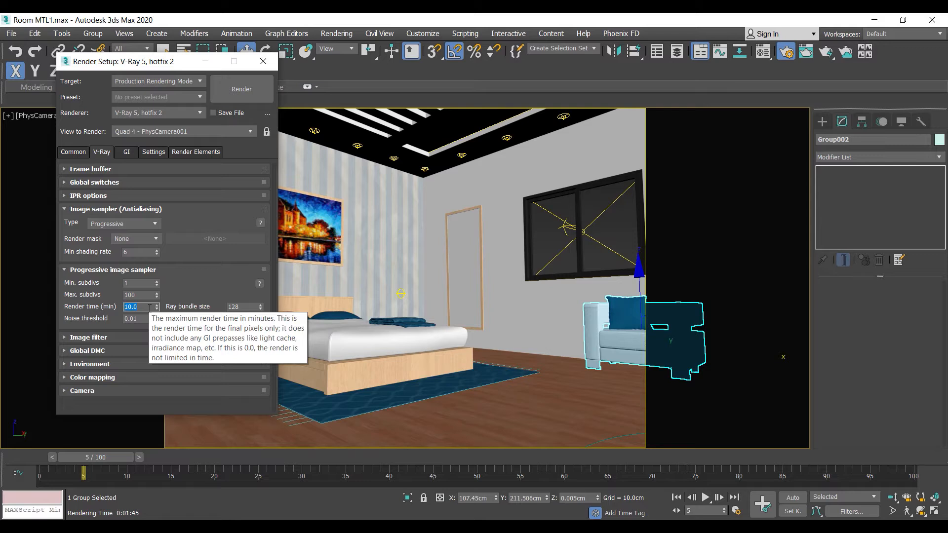
{"action": "type", "text": "3"}
{"action": "key", "text": "Return"}
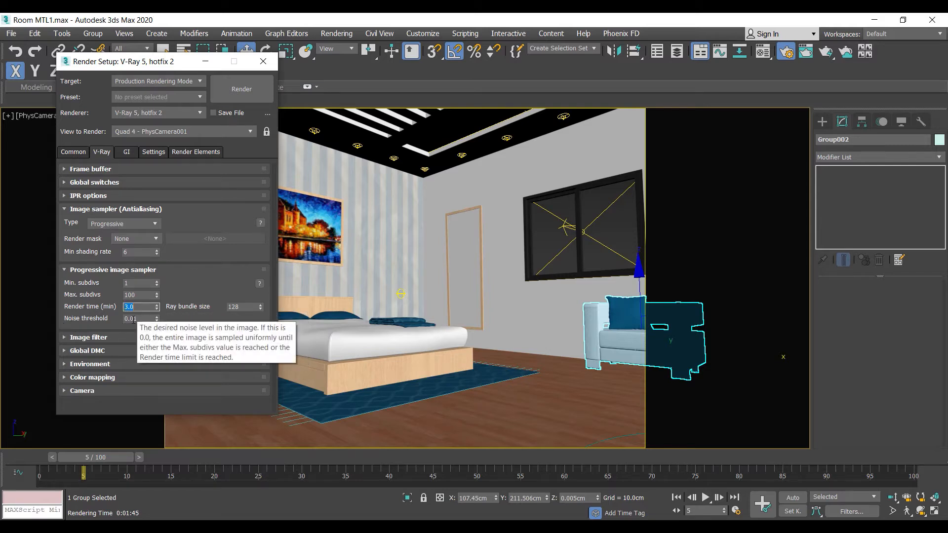
{"action": "left_click", "coordinate": [136, 318]}
{"action": "type", "text": "0.005"}
{"action": "key", "text": "Return"}
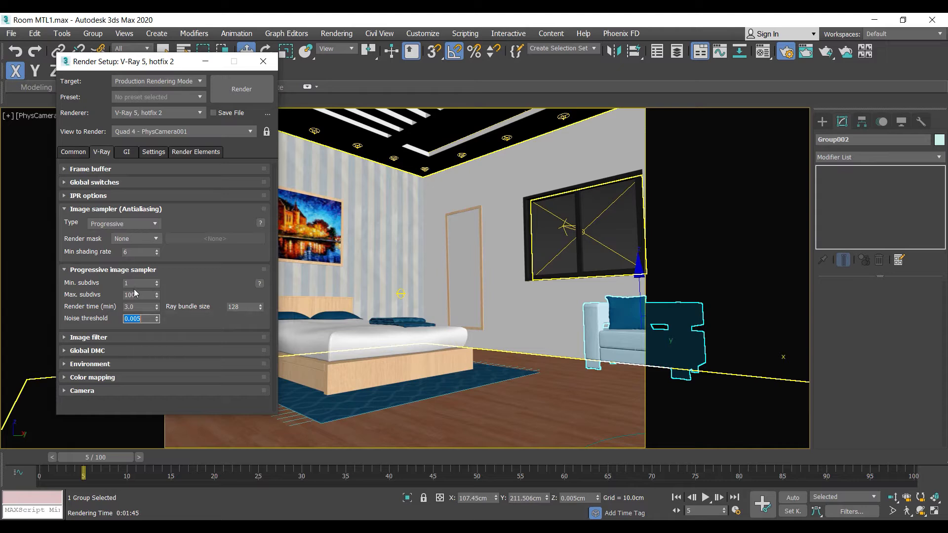
{"action": "left_click", "coordinate": [137, 306]}
- Return the image sampler to Bucket, using max subdivs of 12 and a noise threshold of 0.005
{"action": "left_click", "coordinate": [126, 225]}
{"action": "left_click", "coordinate": [121, 230]}
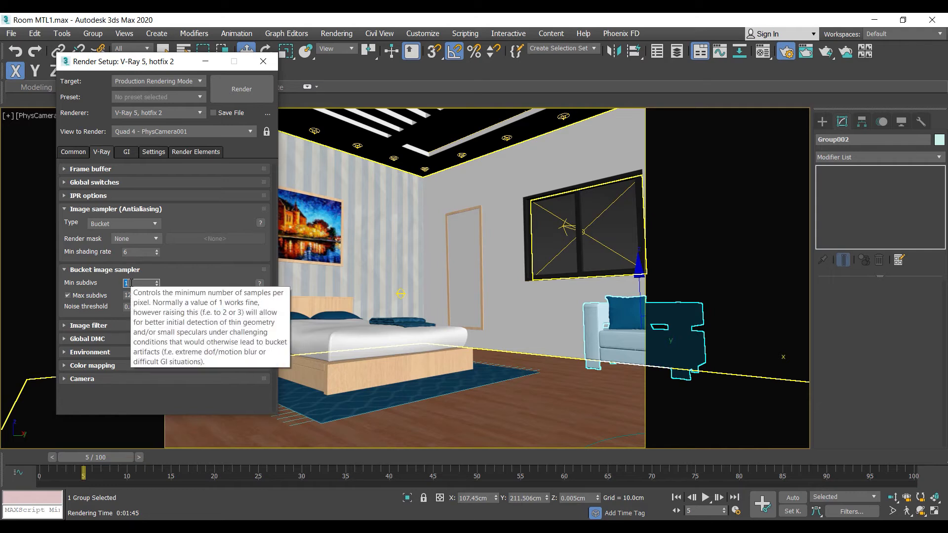
{"action": "key", "text": "Tab"}
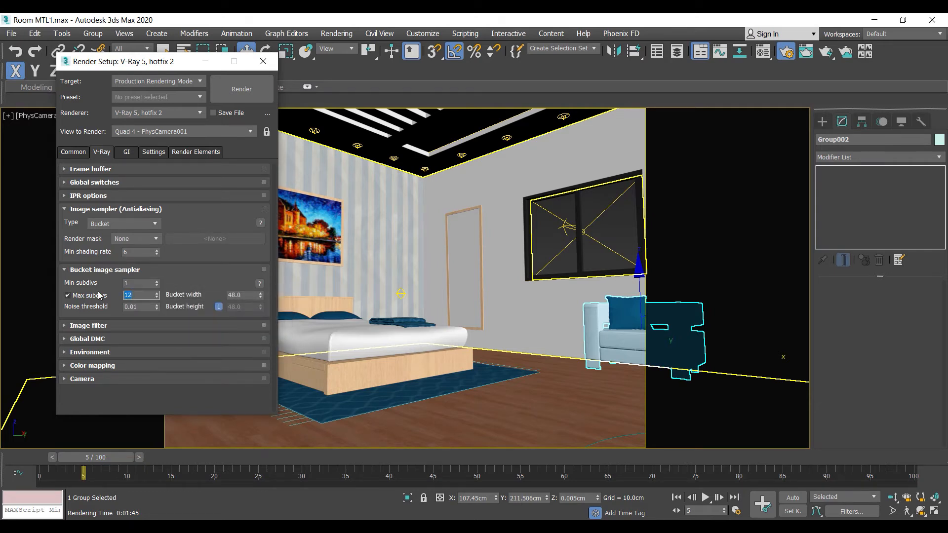
{"action": "type", "text": "4"}
{"action": "key", "text": "Tab"}
{"action": "key", "text": "shift+Tab"}
{"action": "type", "text": "12"}
{"action": "key", "text": "Return"}
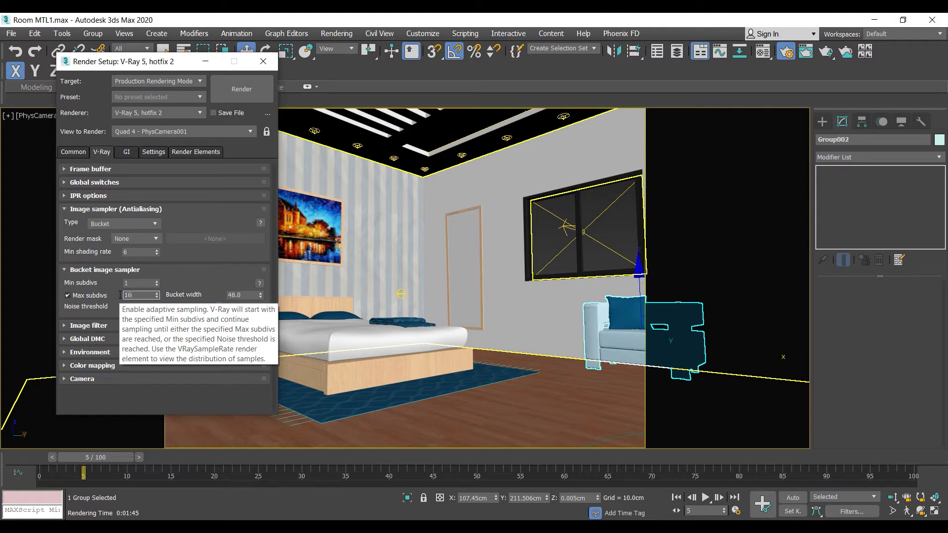
{"action": "type", "text": "16"}
{"action": "key", "text": "Return"}
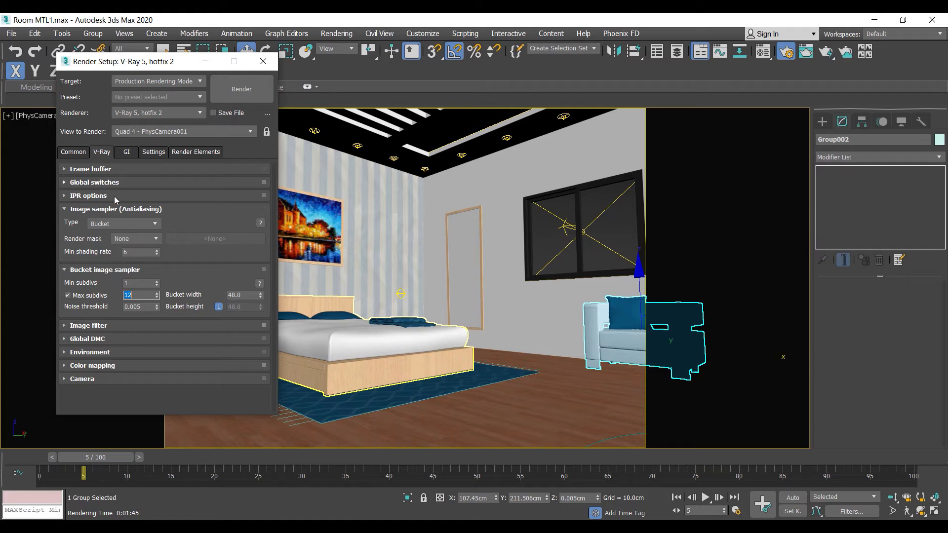
- Set the primary global illumination engine to Brute force and collapse the light cache settings
{"action": "left_click", "coordinate": [127, 153]}
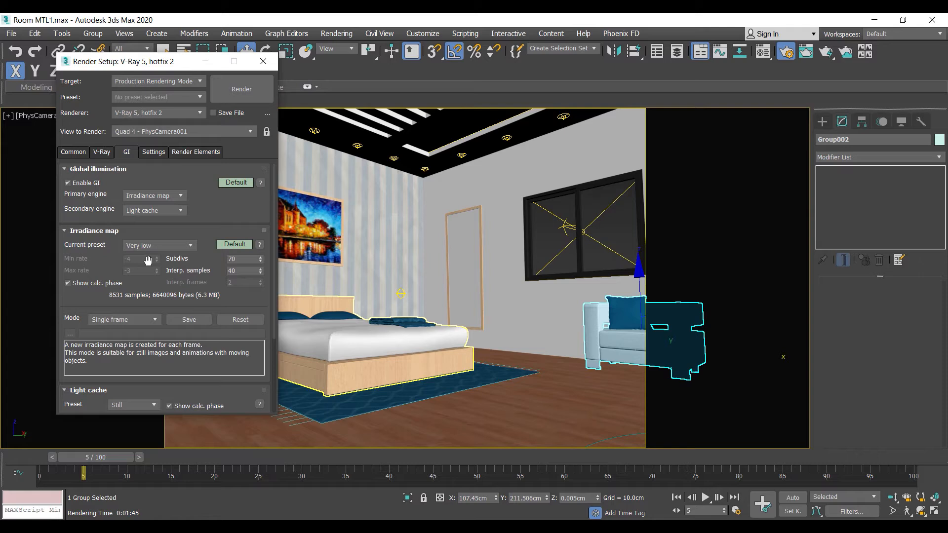
{"action": "left_click", "coordinate": [139, 197]}
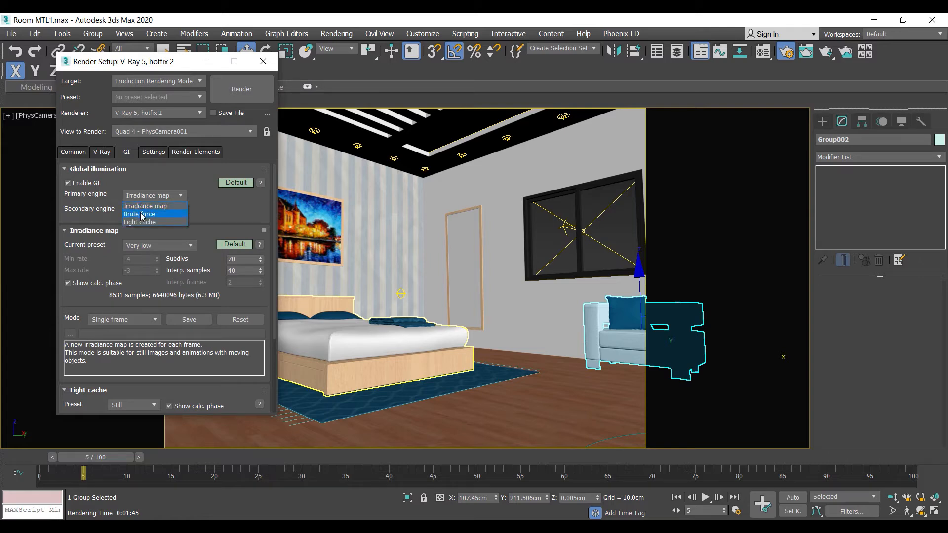
{"action": "left_click", "coordinate": [141, 216]}
{"action": "left_click", "coordinate": [105, 245]}
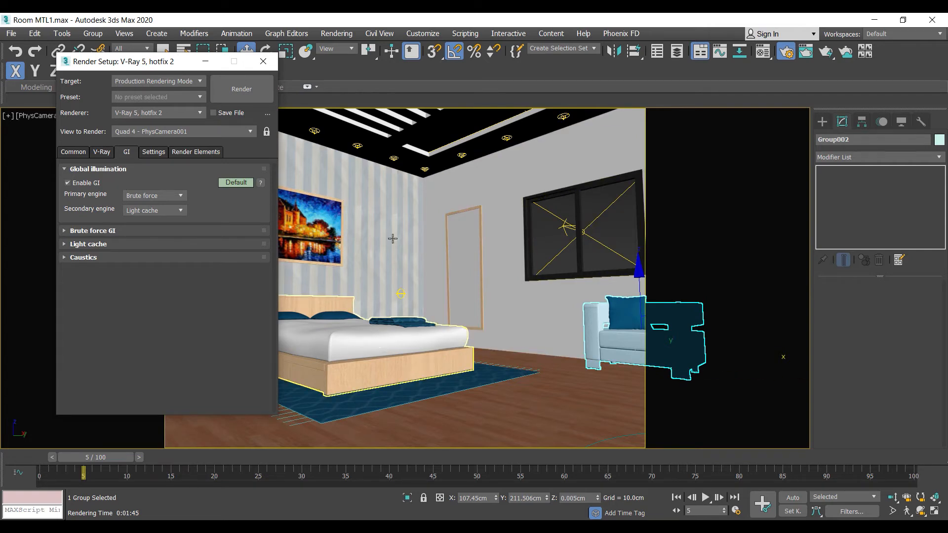
- Disable global illumination, render the bedroom frame for comparison and close the frame buffer
{"action": "left_click", "coordinate": [68, 183]}
{"action": "left_click", "coordinate": [68, 183]}
{"action": "left_click", "coordinate": [68, 183]}
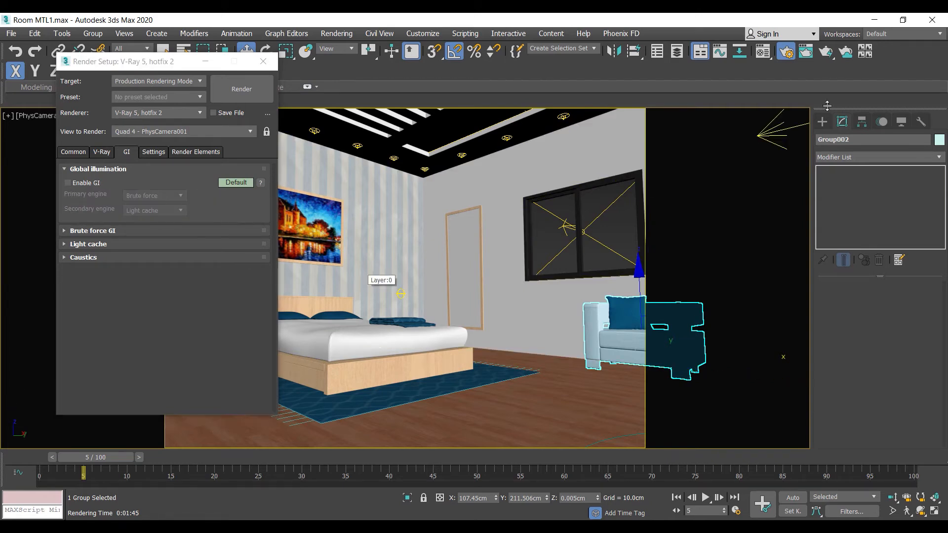
{"action": "left_click", "coordinate": [824, 55]}
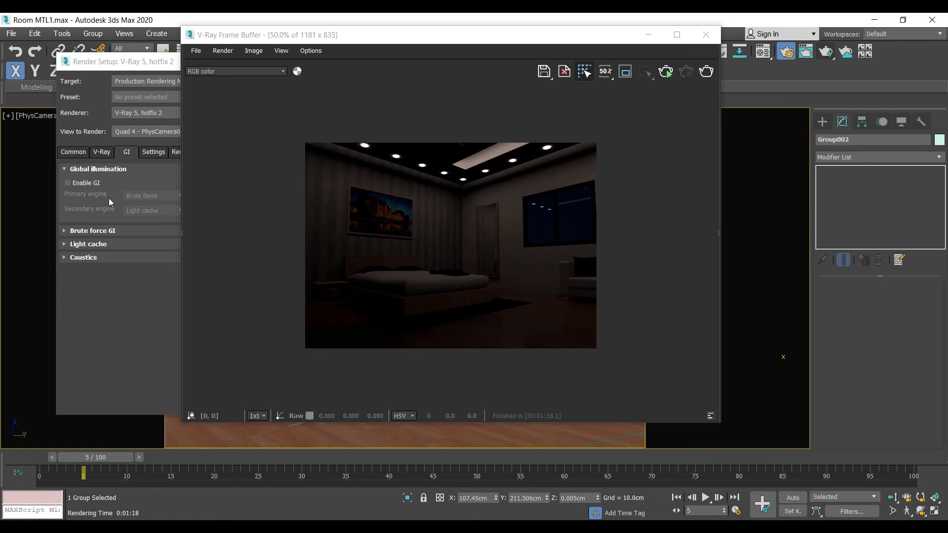
{"action": "left_click", "coordinate": [696, 40]}
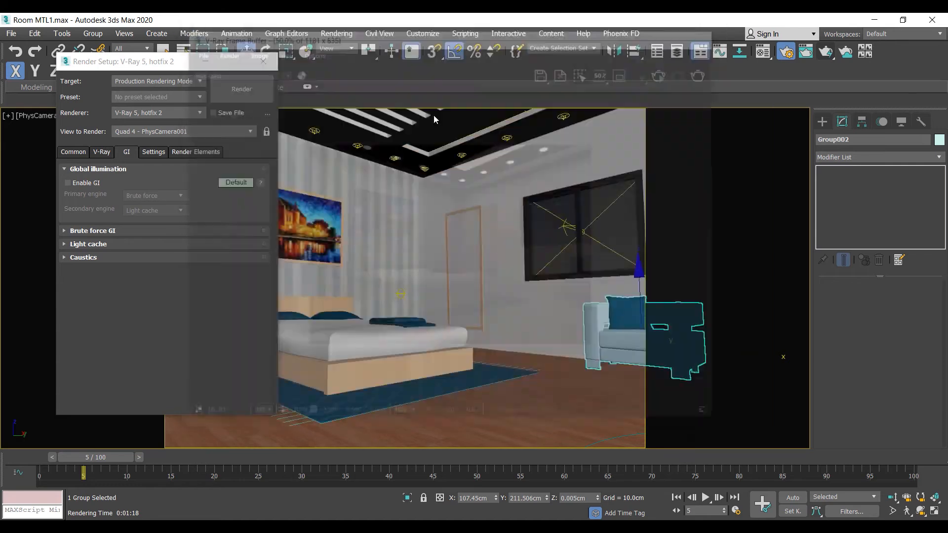
- Re-enable global illumination, start rendering the bedroom and cancel during the light cache calculation
{"action": "left_click", "coordinate": [80, 185]}
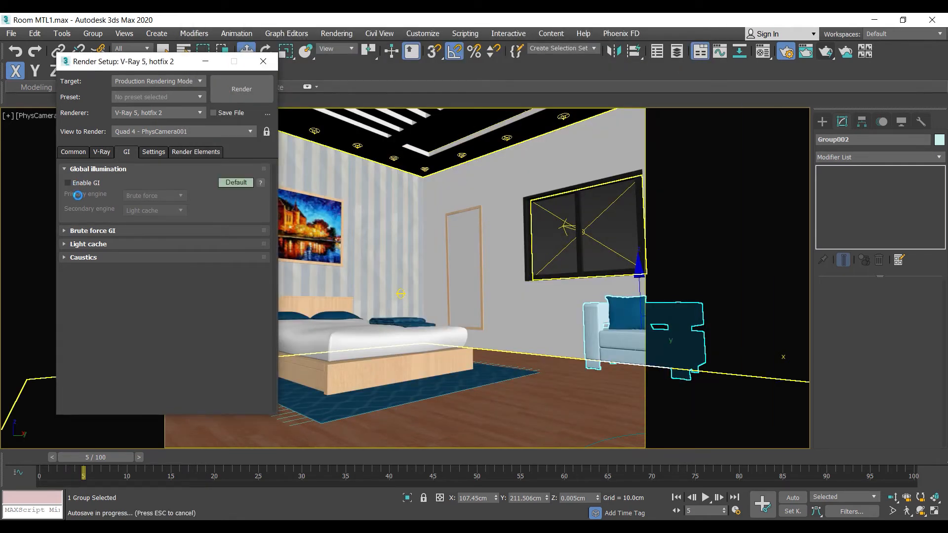
{"action": "left_click", "coordinate": [68, 183]}
{"action": "left_click", "coordinate": [237, 87]}
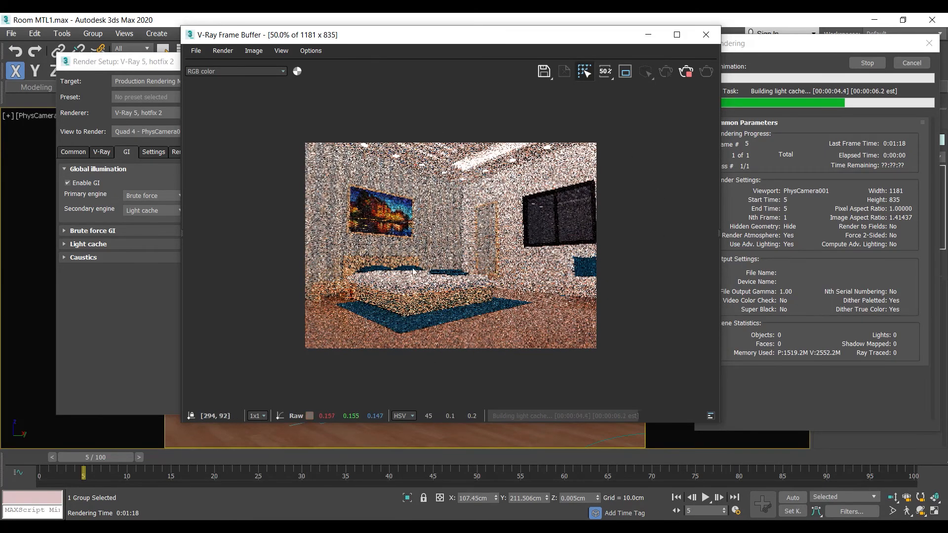
{"action": "left_click", "coordinate": [911, 63]}
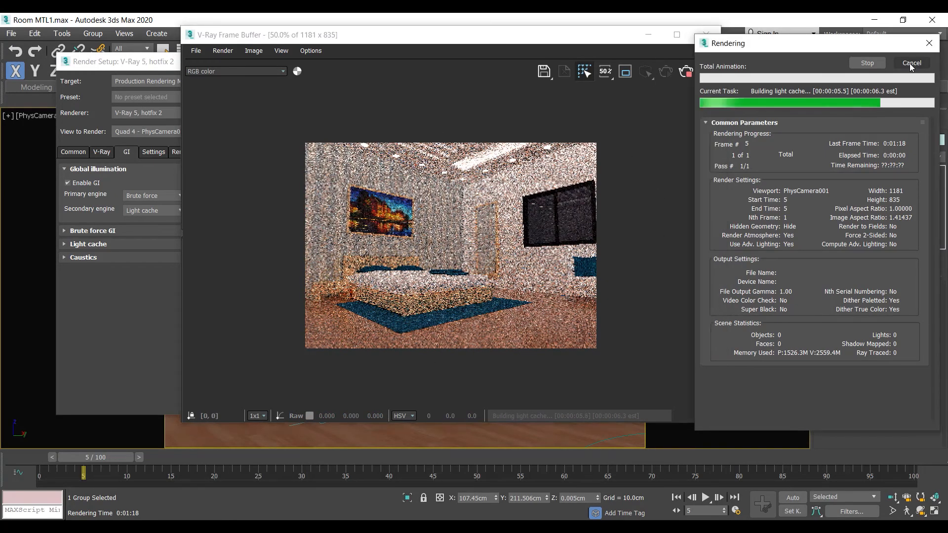
- Close the frame buffer and review the primary engine choices and the brute force GI settings
{"action": "left_click", "coordinate": [705, 35]}
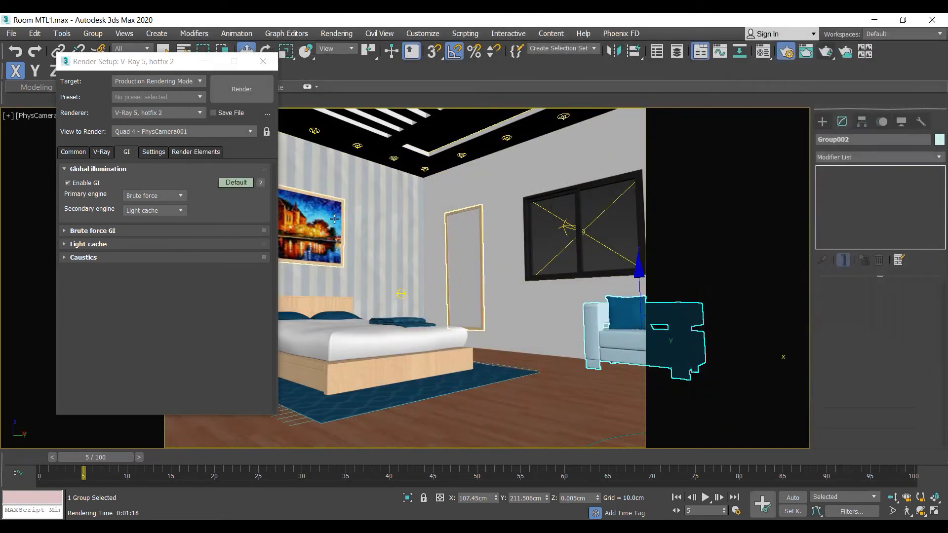
{"action": "left_click", "coordinate": [613, 236]}
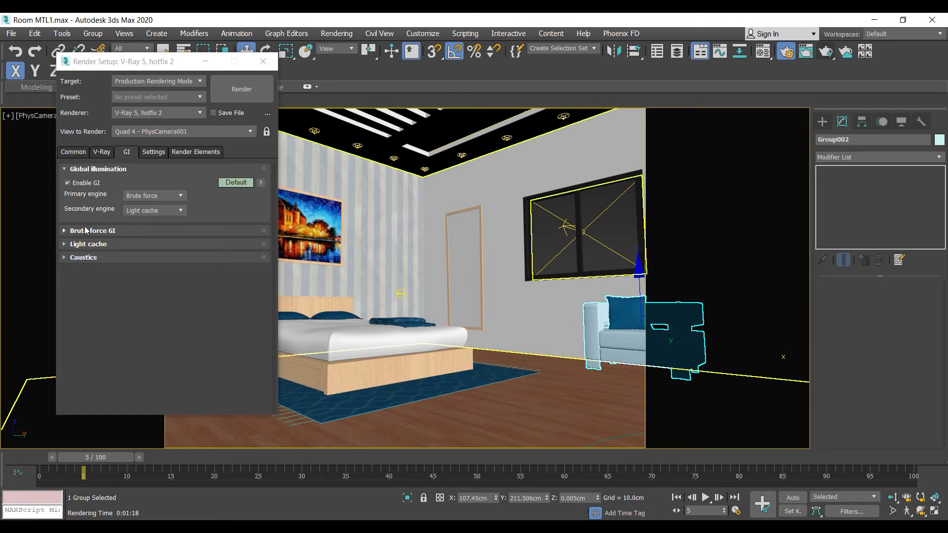
{"action": "left_click", "coordinate": [140, 197]}
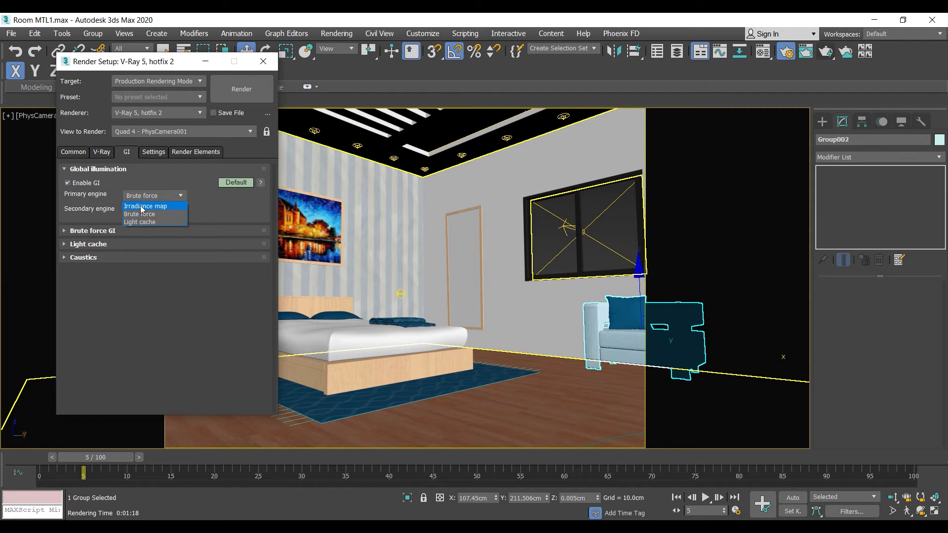
{"action": "left_click", "coordinate": [175, 191]}
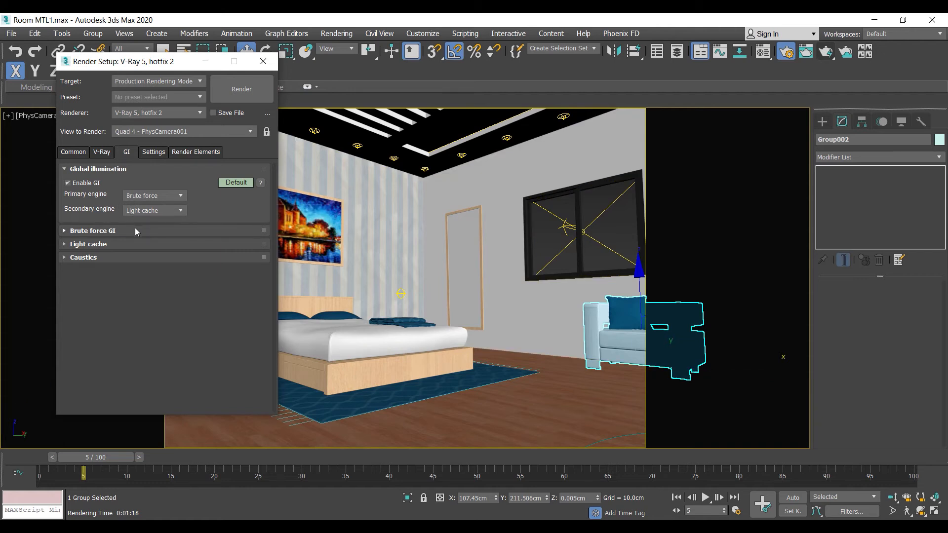
{"action": "left_click", "coordinate": [96, 231]}
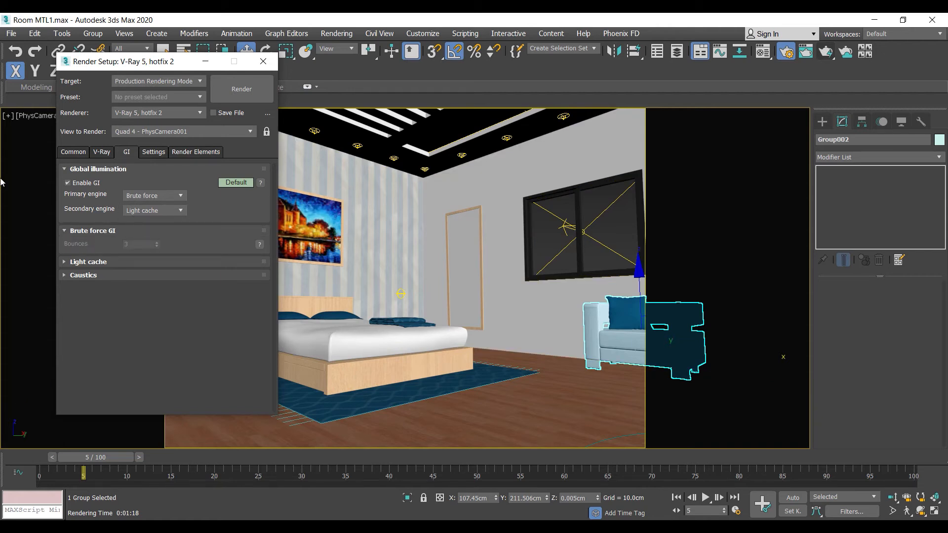
{"action": "left_click", "coordinate": [88, 231]}
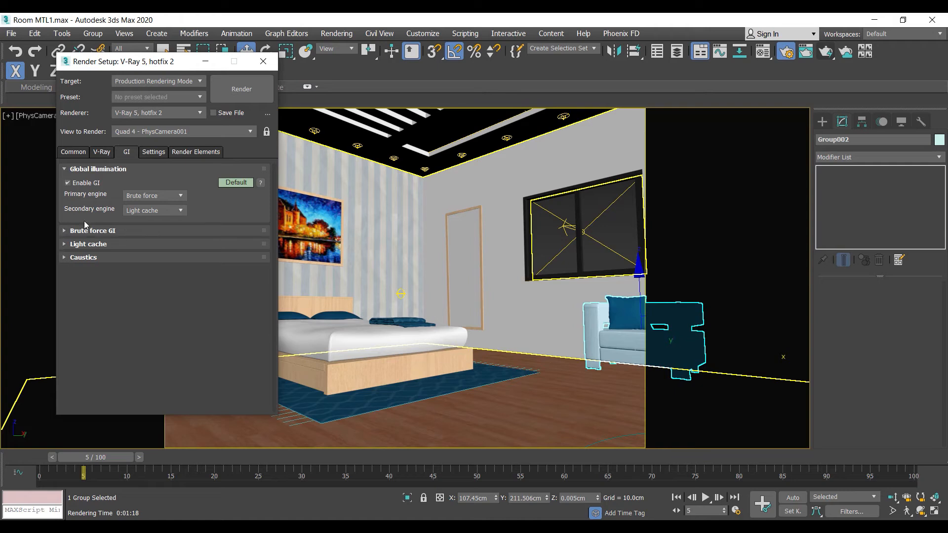
- Set the light cache subdivs to 1000 and collapse the light cache settings
{"action": "left_click", "coordinate": [90, 244]}
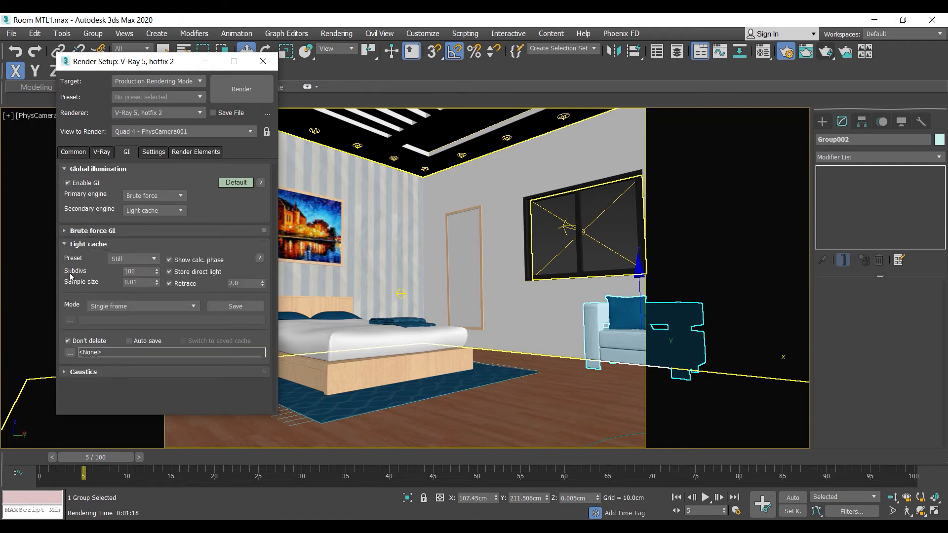
{"action": "double_click", "coordinate": [137, 273]}
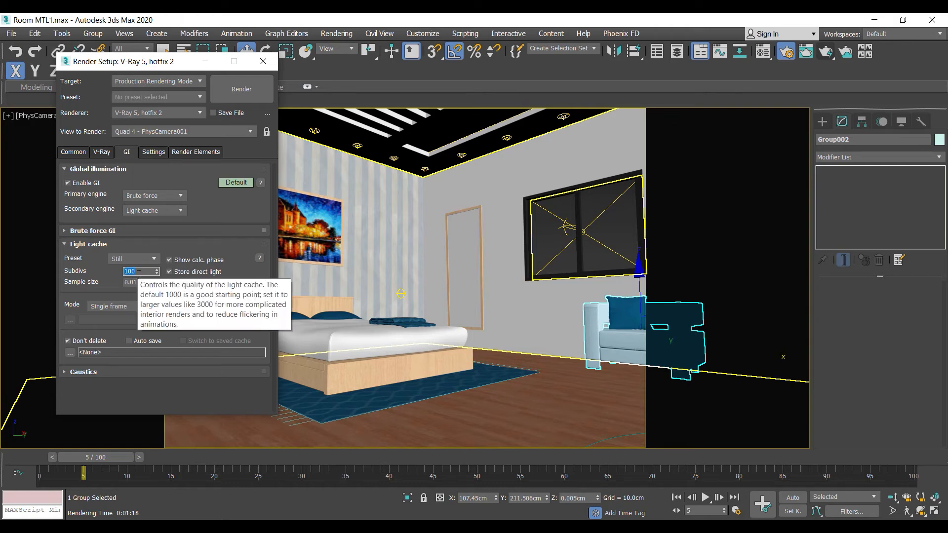
{"action": "type", "text": "10"}
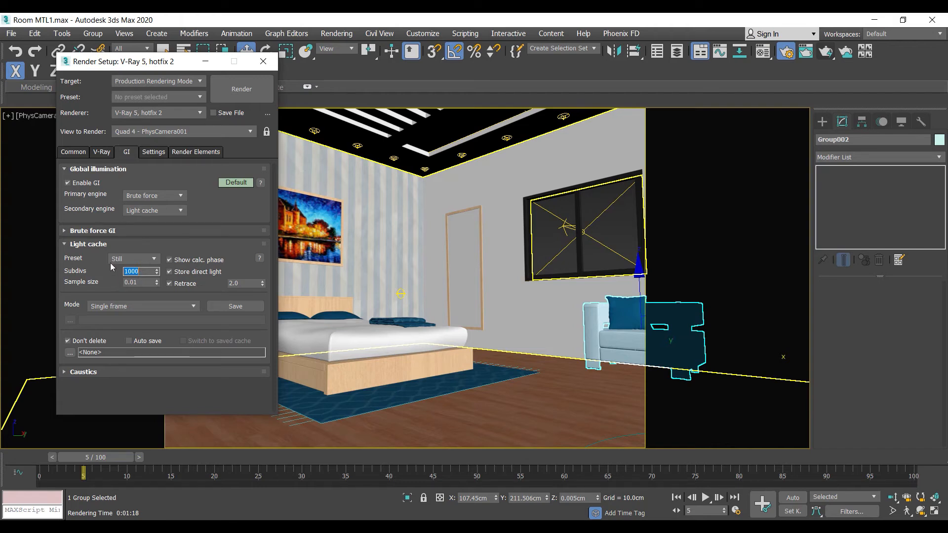
{"action": "left_click", "coordinate": [104, 231]}
{"action": "left_click", "coordinate": [99, 231]}
{"action": "left_click", "coordinate": [94, 244]}
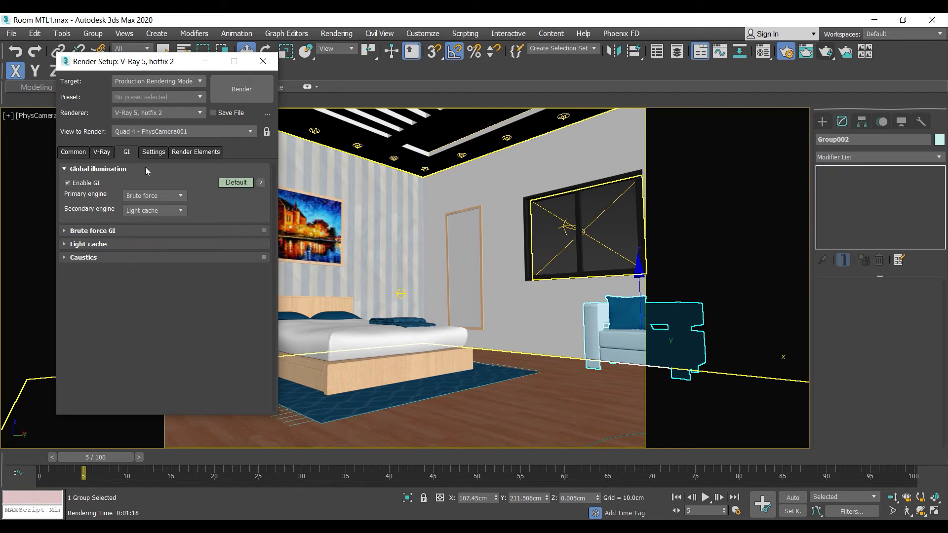
- Delete the existing VRayDenoiser render element and add a new VRayDenoiser in its place
{"action": "left_click", "coordinate": [187, 153]}
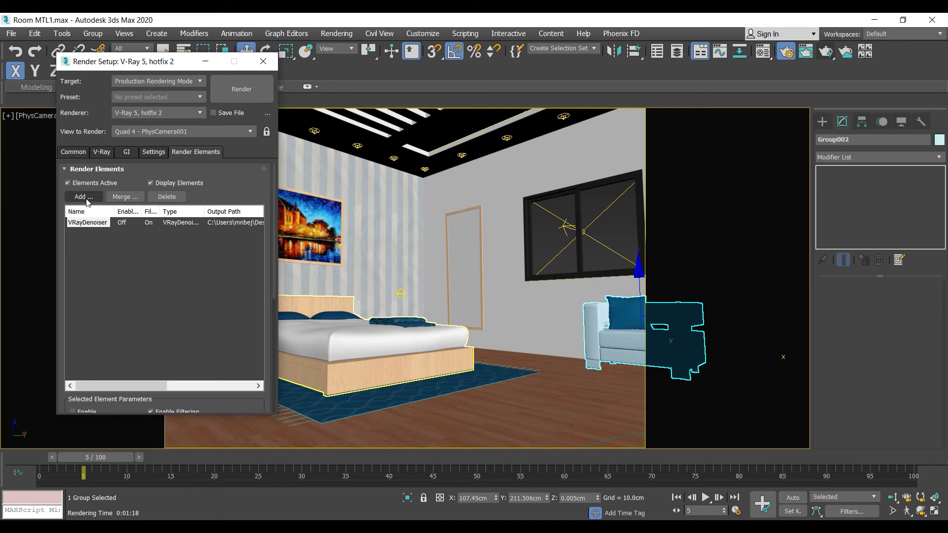
{"action": "left_click", "coordinate": [166, 197]}
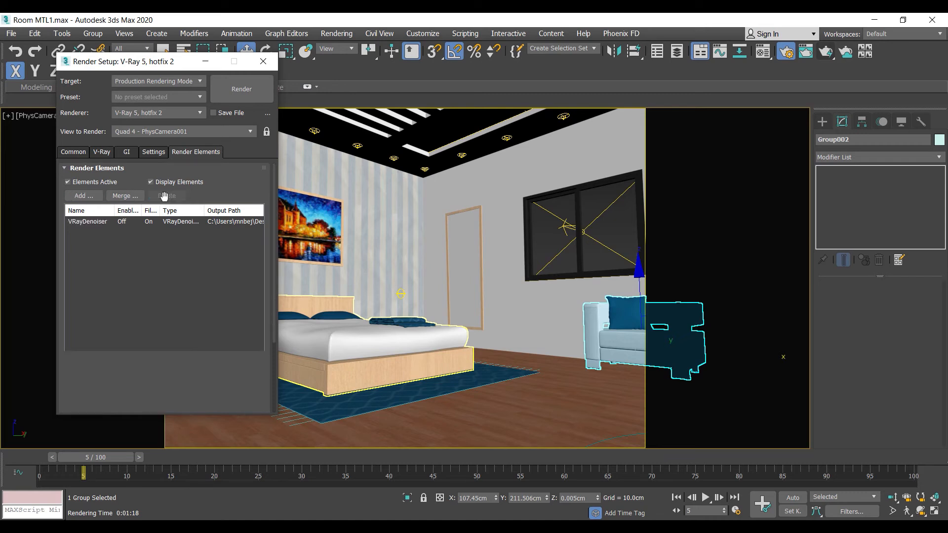
{"action": "left_click", "coordinate": [84, 196]}
{"action": "scroll", "coordinate": [98, 248], "scroll_direction": "down", "scroll_amount": 5}
{"action": "scroll", "coordinate": [99, 248], "scroll_direction": "down", "scroll_amount": 8}
{"action": "scroll", "coordinate": [99, 261], "scroll_direction": "up", "scroll_amount": 7}
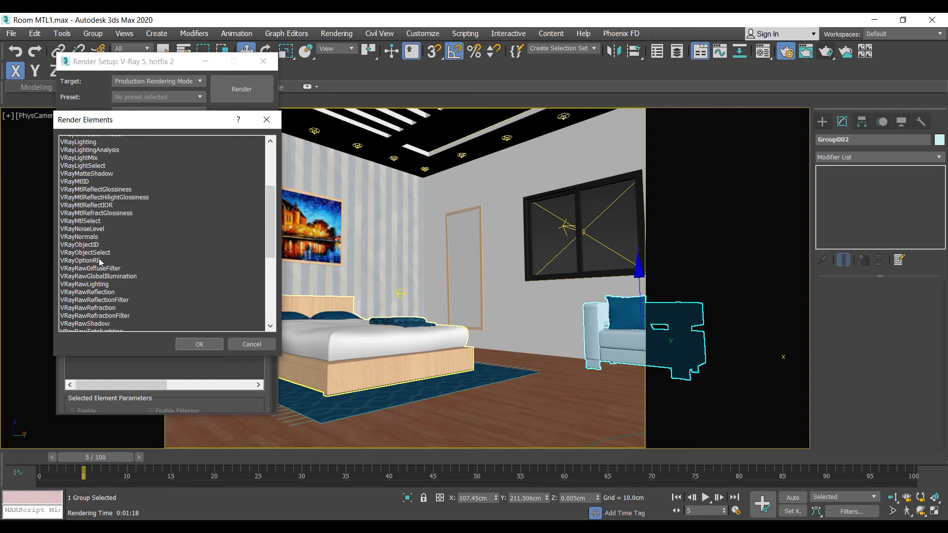
{"action": "scroll", "coordinate": [99, 261], "scroll_direction": "up", "scroll_amount": 4}
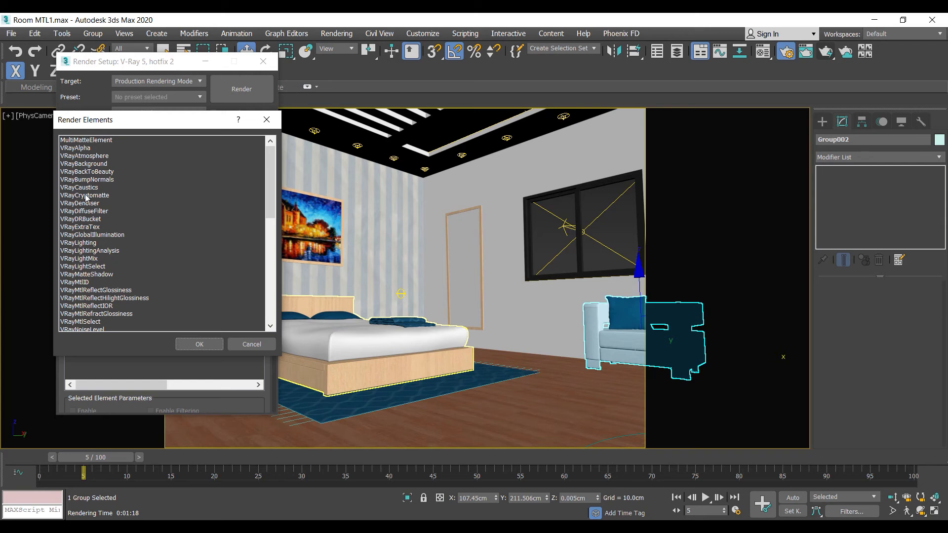
{"action": "left_click", "coordinate": [88, 204]}
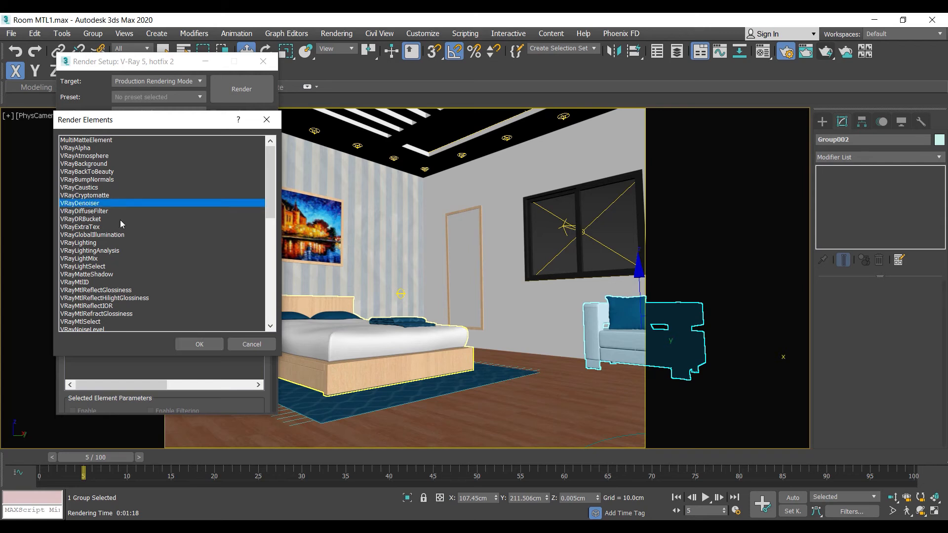
{"action": "left_click", "coordinate": [199, 343]}
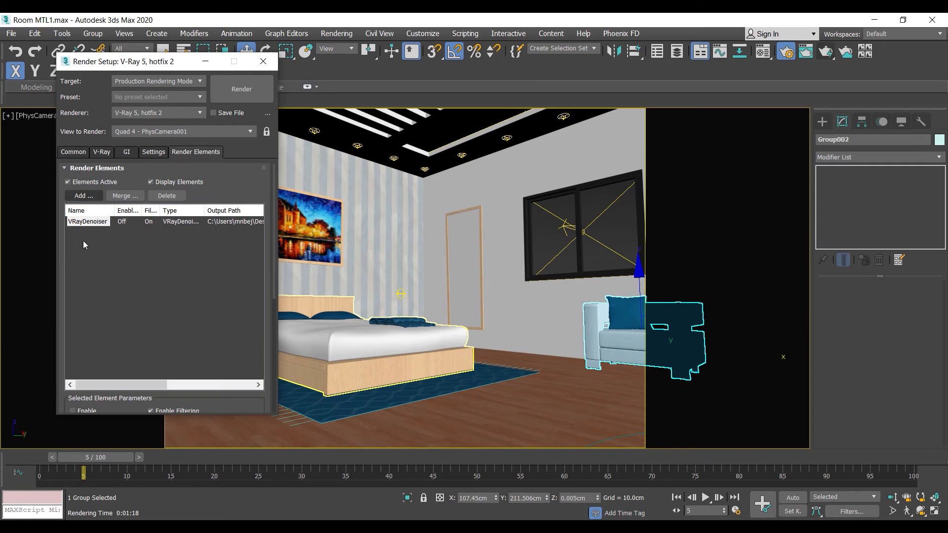
- Set the render output width to 1500 in the common output size settings
{"action": "left_click", "coordinate": [73, 152]}
{"action": "left_click", "coordinate": [101, 153]}
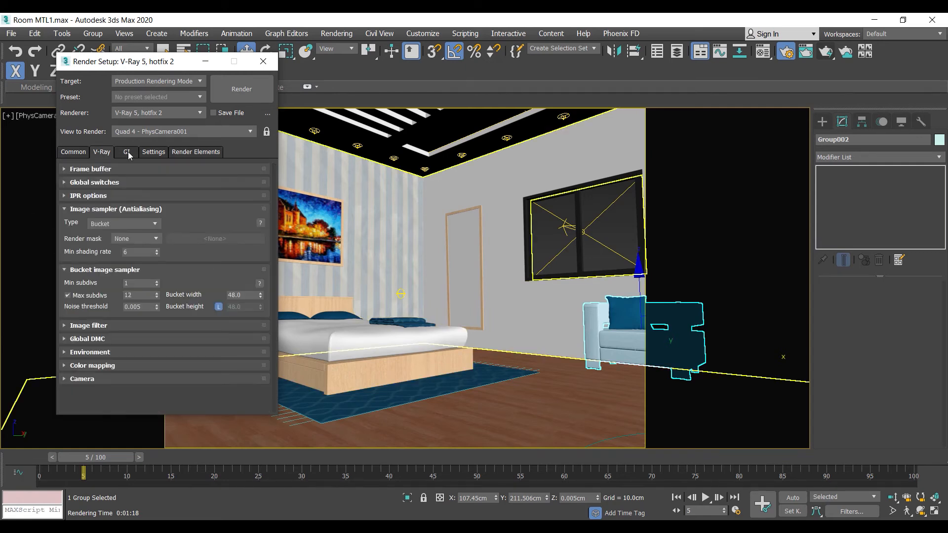
{"action": "left_click", "coordinate": [126, 152]}
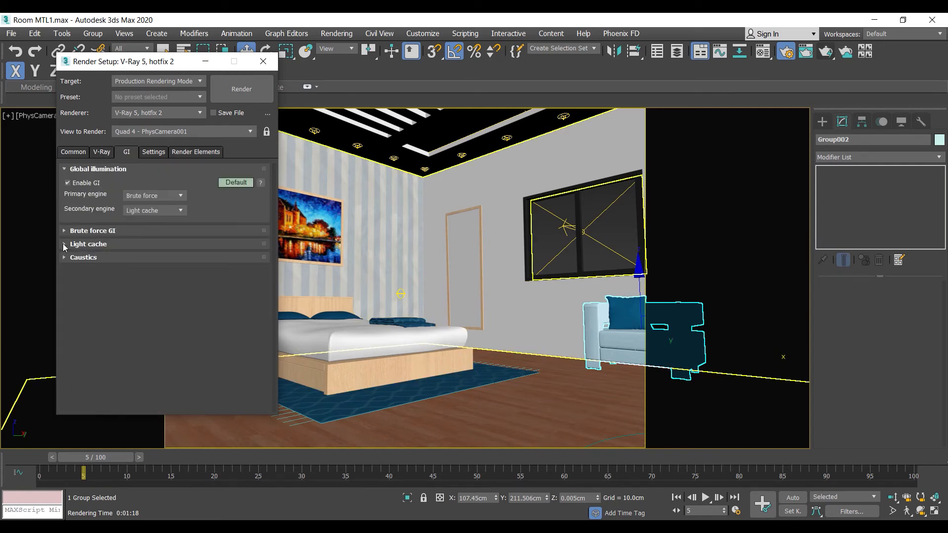
{"action": "left_click", "coordinate": [70, 153]}
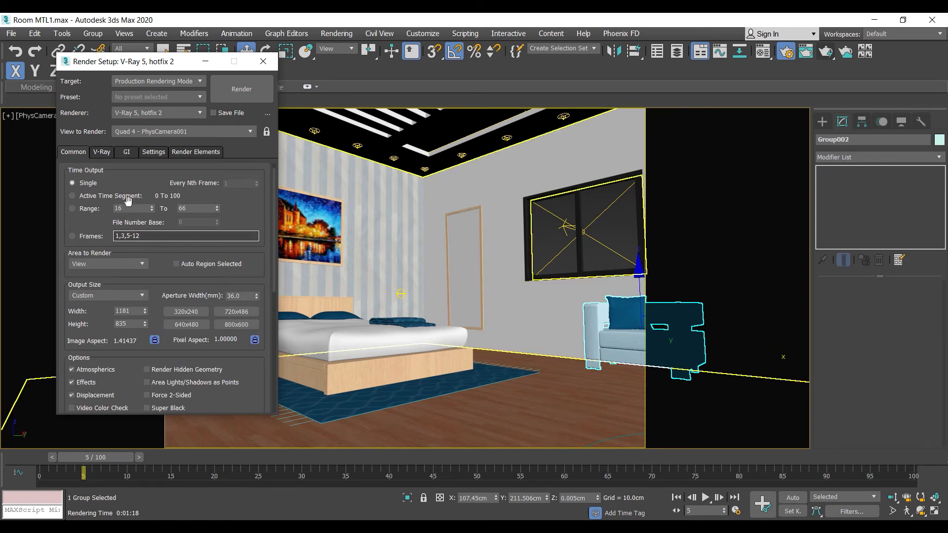
{"action": "scroll", "coordinate": [91, 213], "scroll_direction": "down", "scroll_amount": 4}
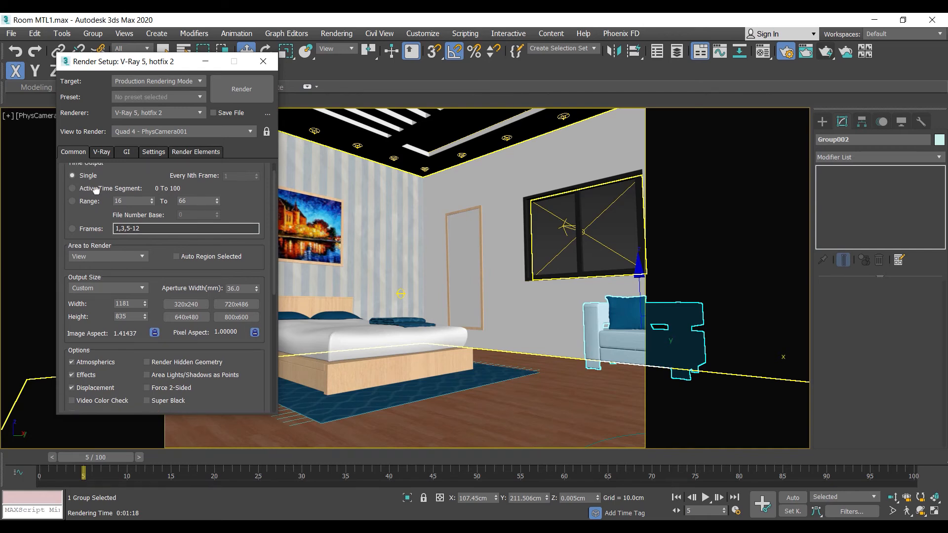
{"action": "double_click", "coordinate": [126, 218]}
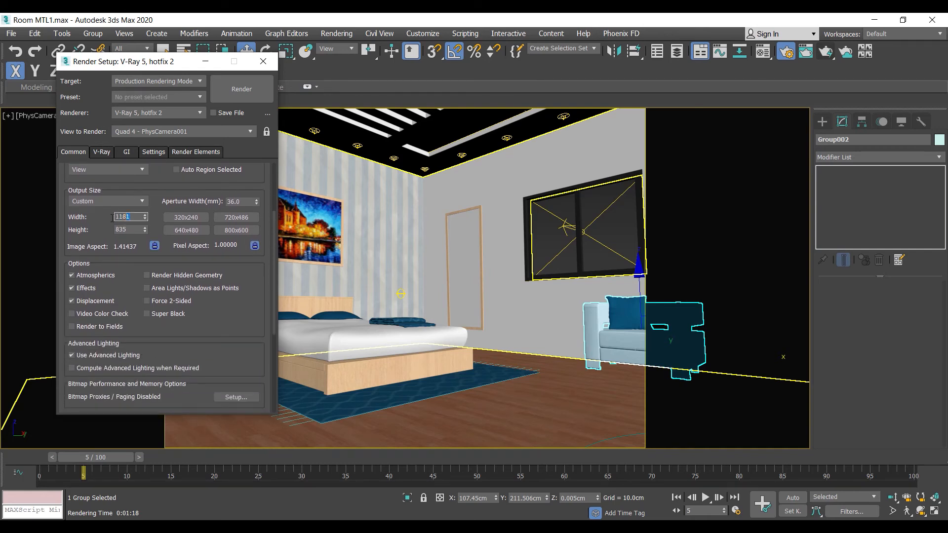
{"action": "type", "text": "1500"}
{"action": "key", "text": "Return"}
- Enable saving of the render output and set its output file on the Desktop to JPEG format
{"action": "left_click_drag", "start_coordinate": [104, 235], "coordinate": [106, 203]}
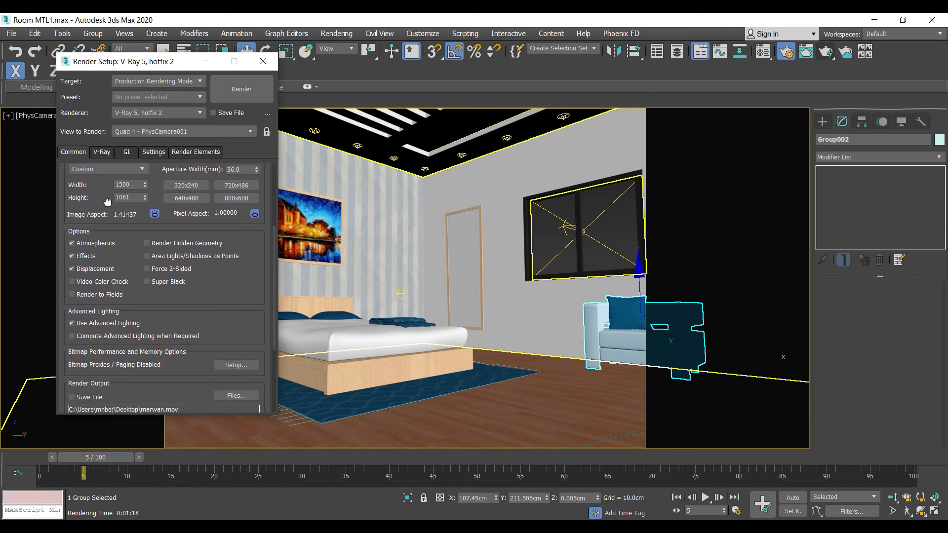
{"action": "left_click_drag", "start_coordinate": [230, 296], "coordinate": [225, 204]}
{"action": "left_click", "coordinate": [71, 305]}
{"action": "left_click", "coordinate": [236, 304]}
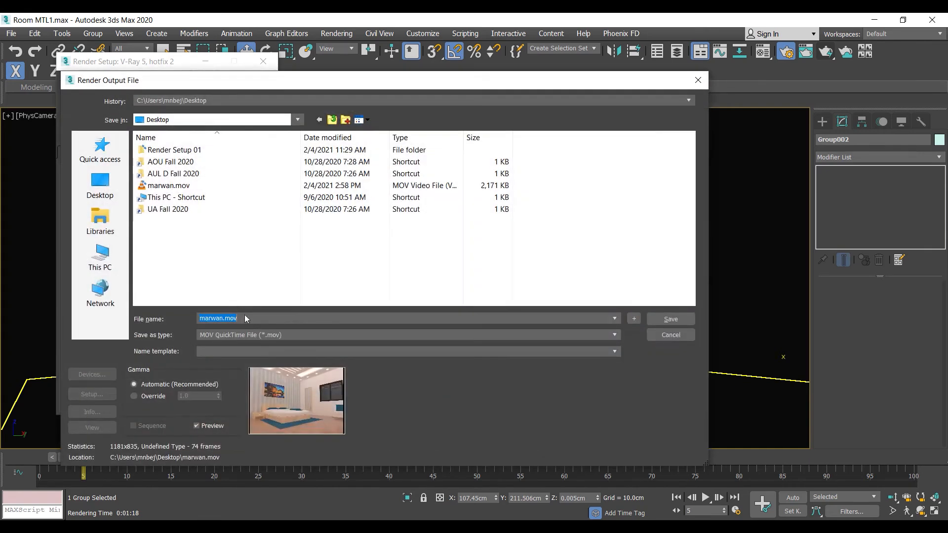
{"action": "left_click", "coordinate": [261, 336]}
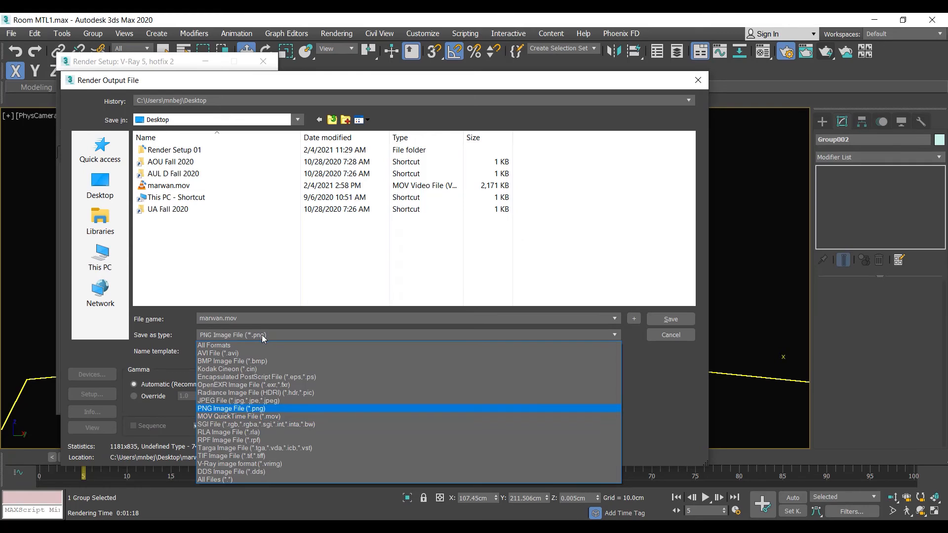
{"action": "left_click", "coordinate": [227, 400]}
{"action": "left_click", "coordinate": [679, 321]}
{"action": "left_click", "coordinate": [348, 342]}
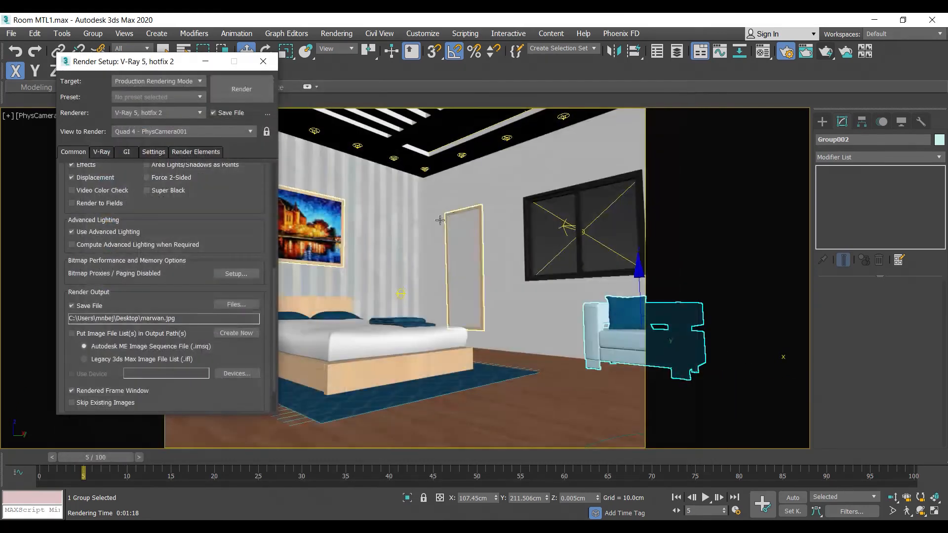
- Change the image sampler type from Bucket to Progressive
{"action": "left_click", "coordinate": [101, 153]}
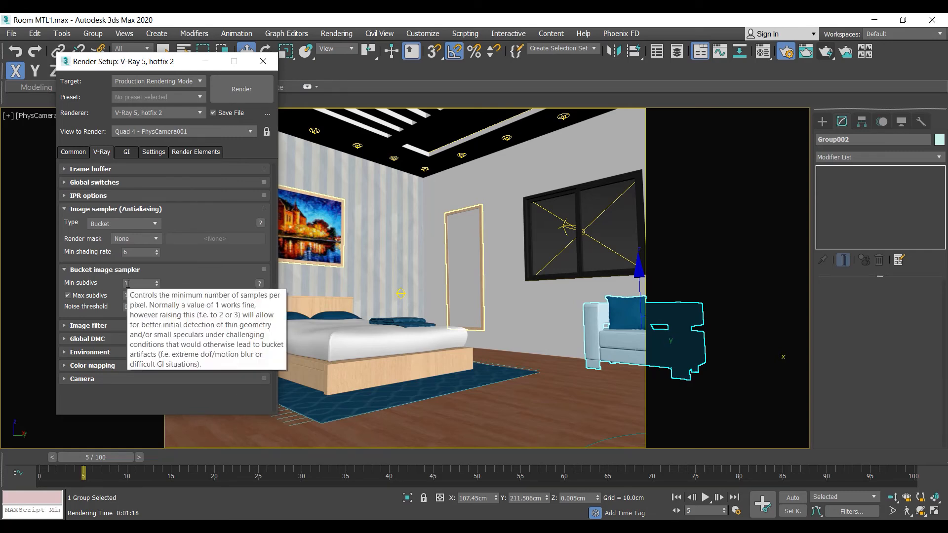
{"action": "left_click", "coordinate": [108, 224]}
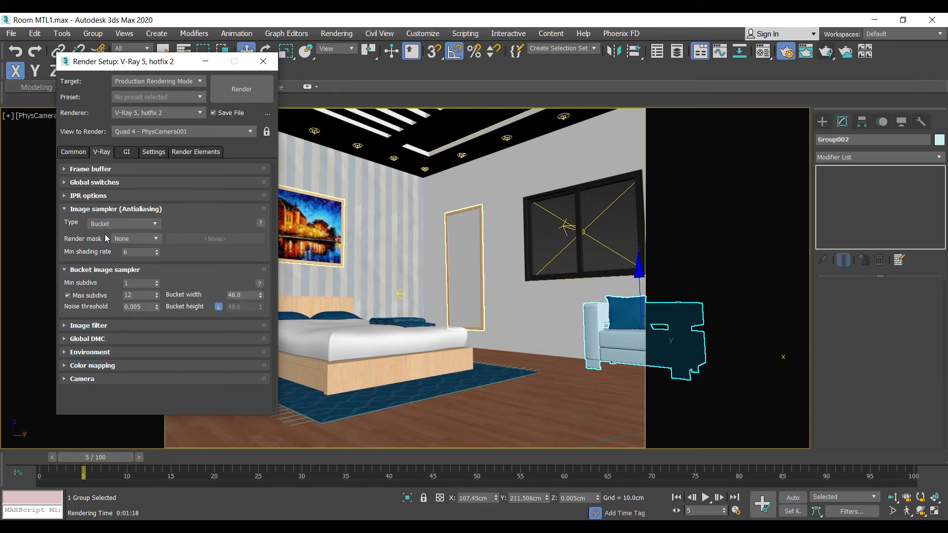
{"action": "left_click", "coordinate": [104, 242]}
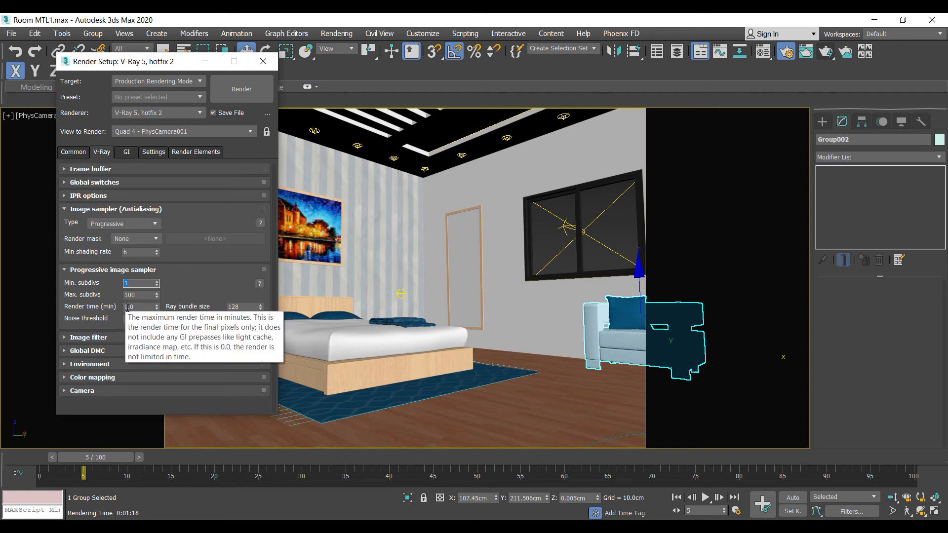
- Review the light cache, brute force GI and render element settings before rendering
{"action": "left_click", "coordinate": [127, 153]}
{"action": "left_click", "coordinate": [88, 245]}
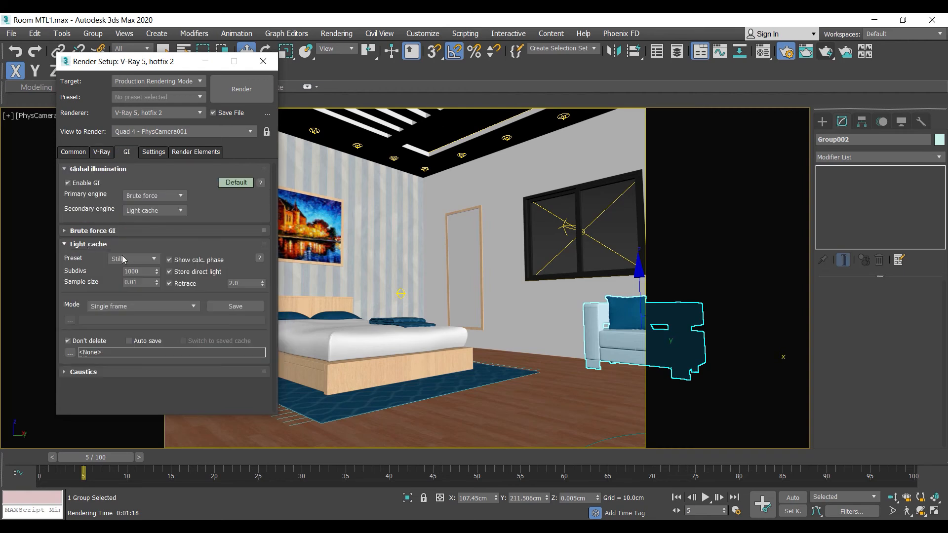
{"action": "left_click", "coordinate": [94, 231]}
{"action": "left_click", "coordinate": [97, 231]}
{"action": "left_click", "coordinate": [95, 244]}
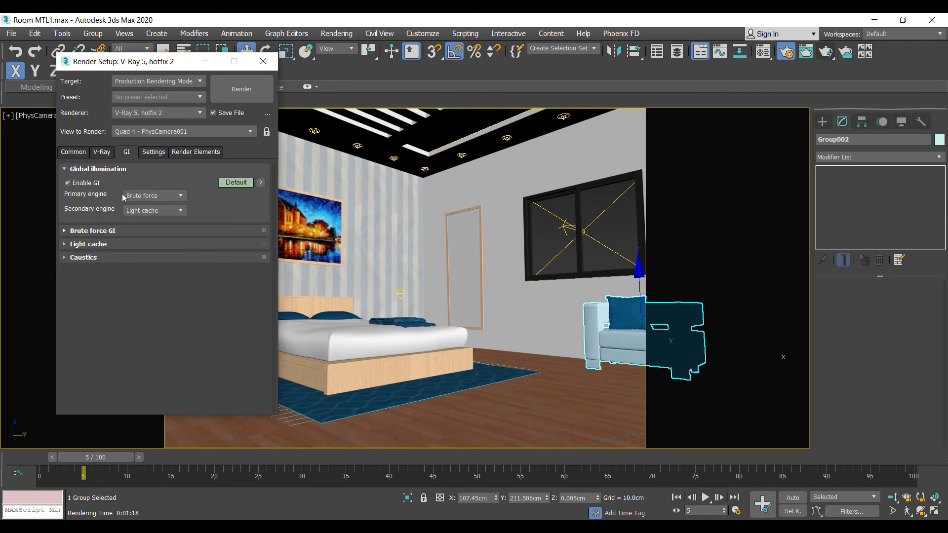
{"action": "left_click", "coordinate": [189, 152]}
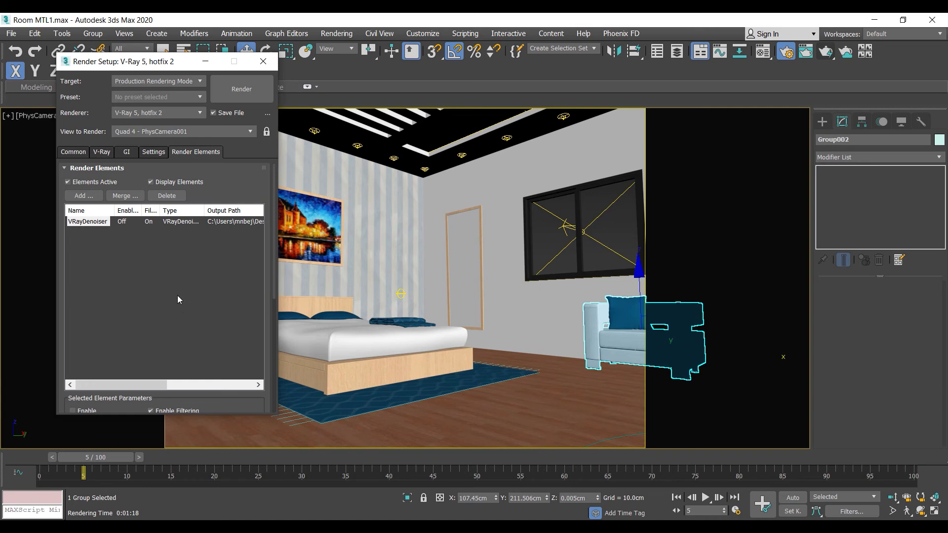
- Render the bedroom camera view with the progressive sampler and stop the sampling once the image is clean
{"action": "left_click", "coordinate": [240, 93]}
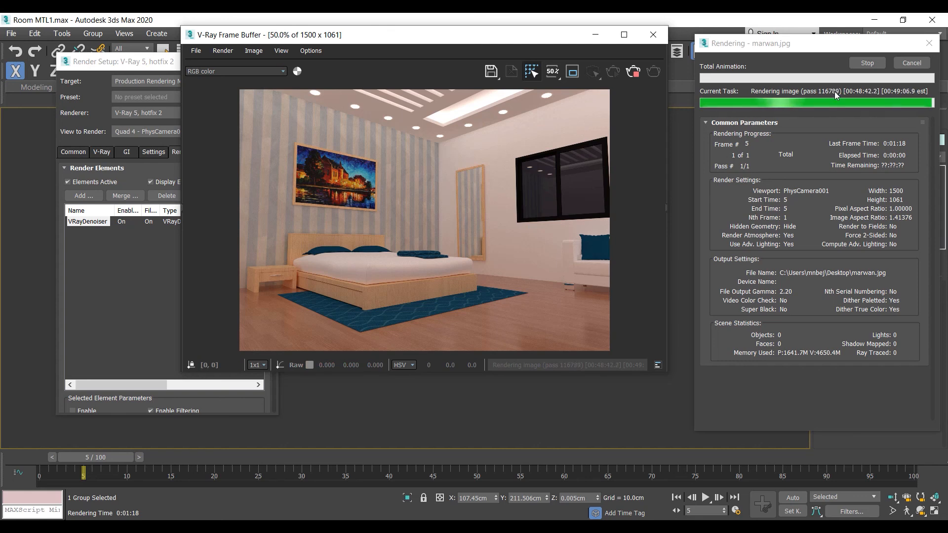
{"action": "left_click", "coordinate": [874, 64]}
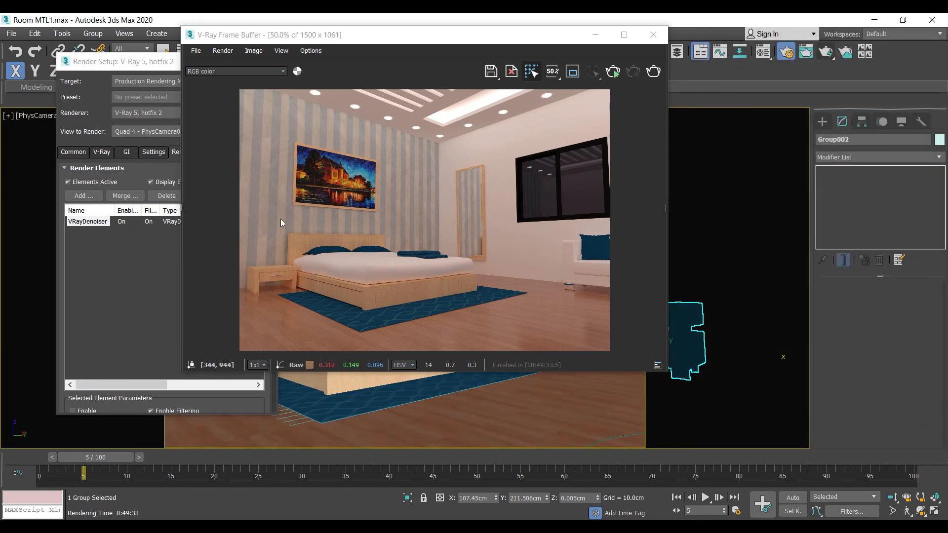
- Examine the final bedroom render enlarged in the frame buffer, and restore the window to view the whole image
{"action": "left_click_drag", "start_coordinate": [442, 34], "coordinate": [516, 81]}
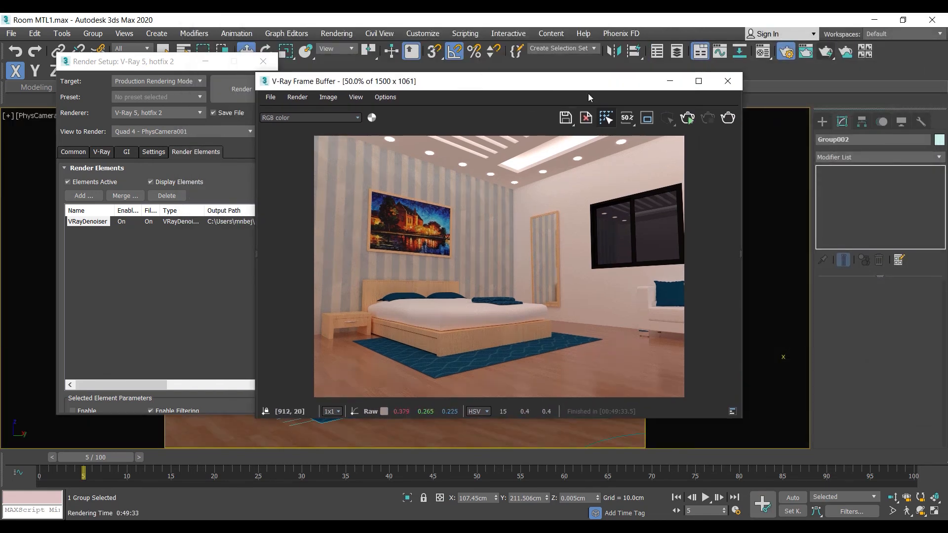
{"action": "left_click", "coordinate": [698, 81]}
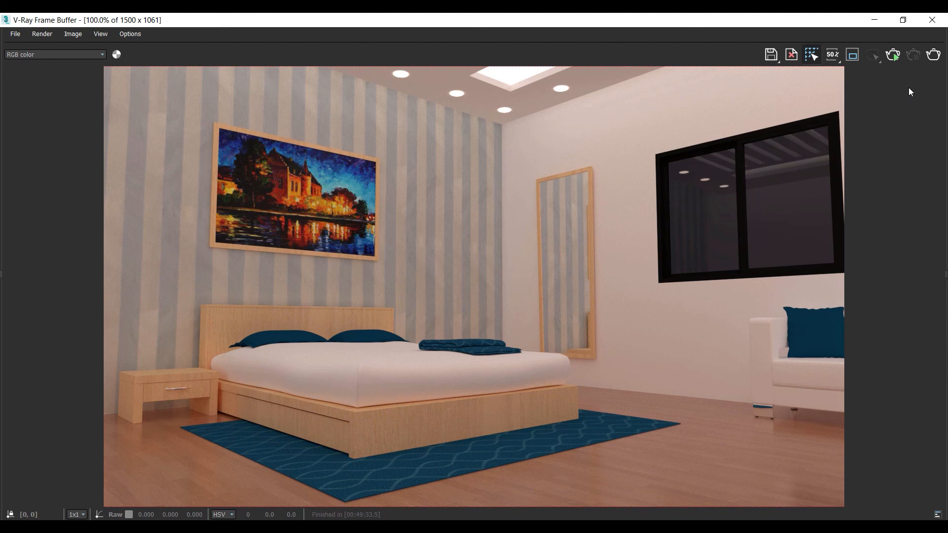
{"action": "left_click", "coordinate": [902, 23]}
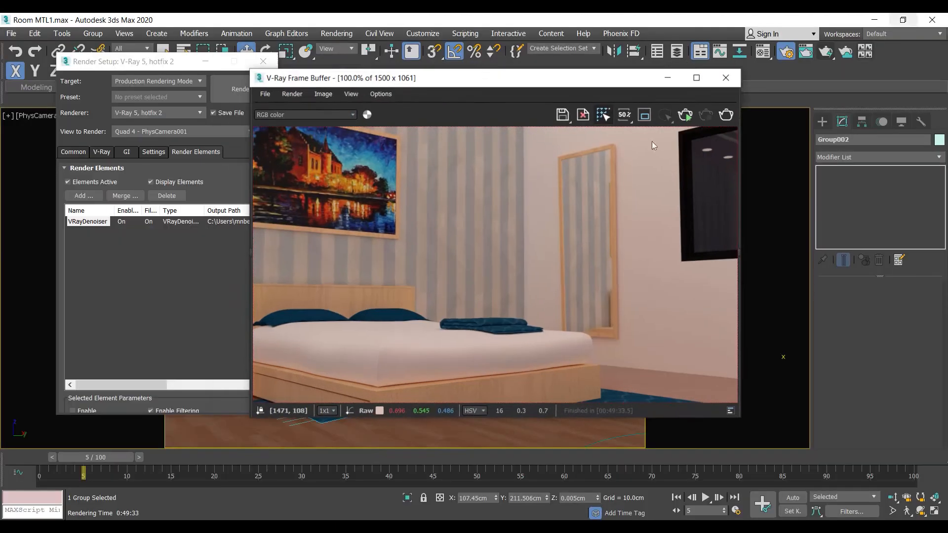
{"action": "left_click_drag", "start_coordinate": [451, 86], "coordinate": [516, 56]}
{"action": "scroll", "coordinate": [511, 318], "scroll_direction": "down", "scroll_amount": 3}
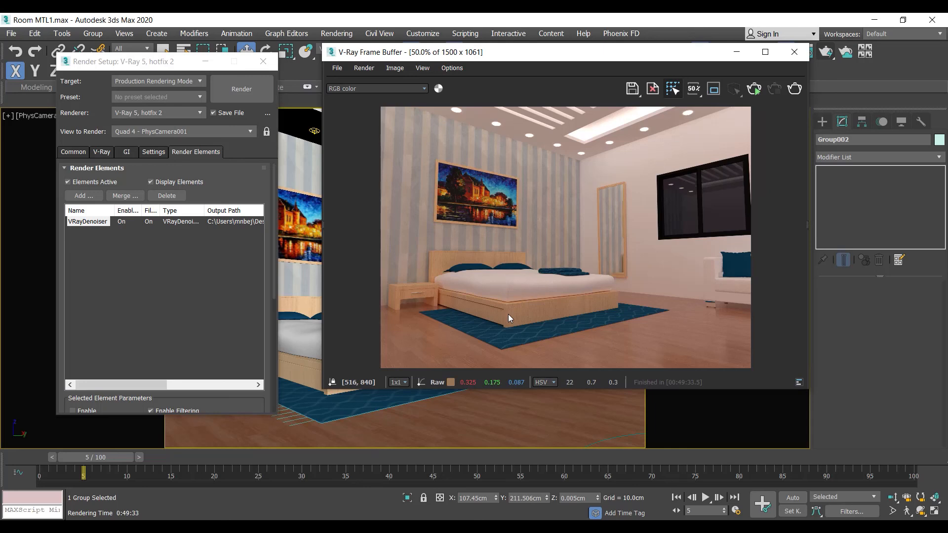